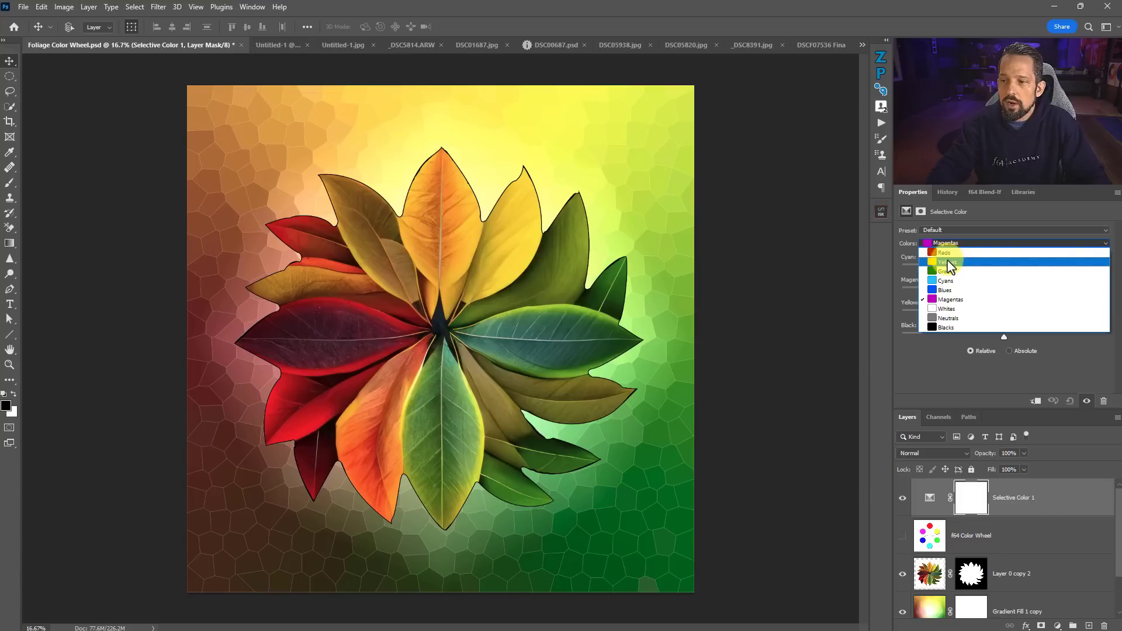
Target the Yellows range in the Selective Color adjustment and show the f64 Color Wheel layer
left_click(950, 267)
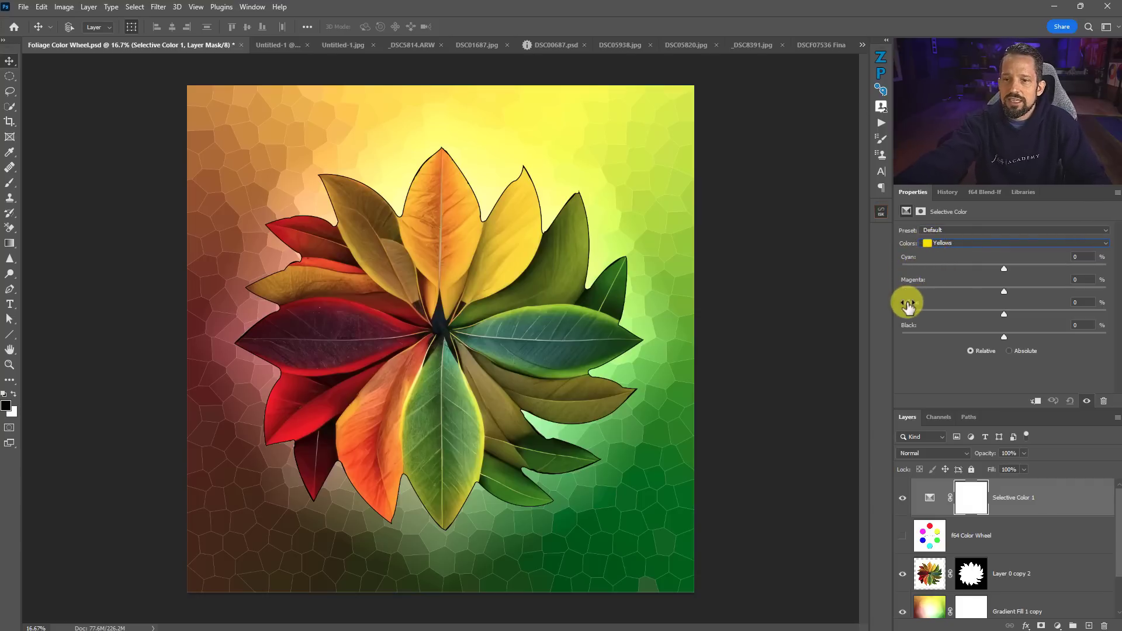
left_click(270, 44)
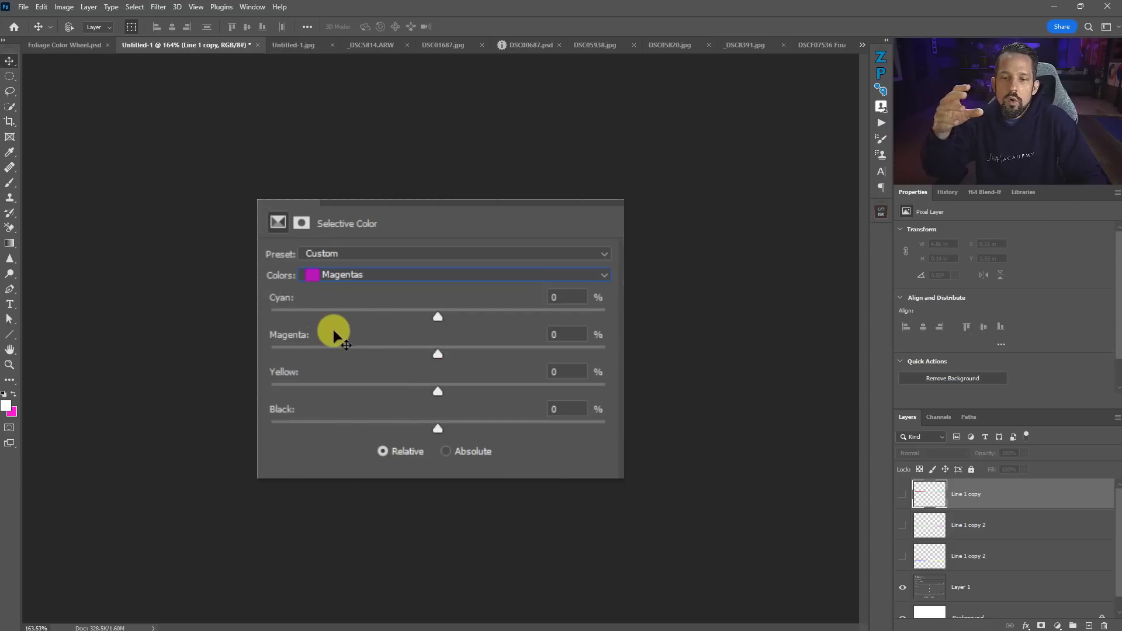
left_click(80, 45)
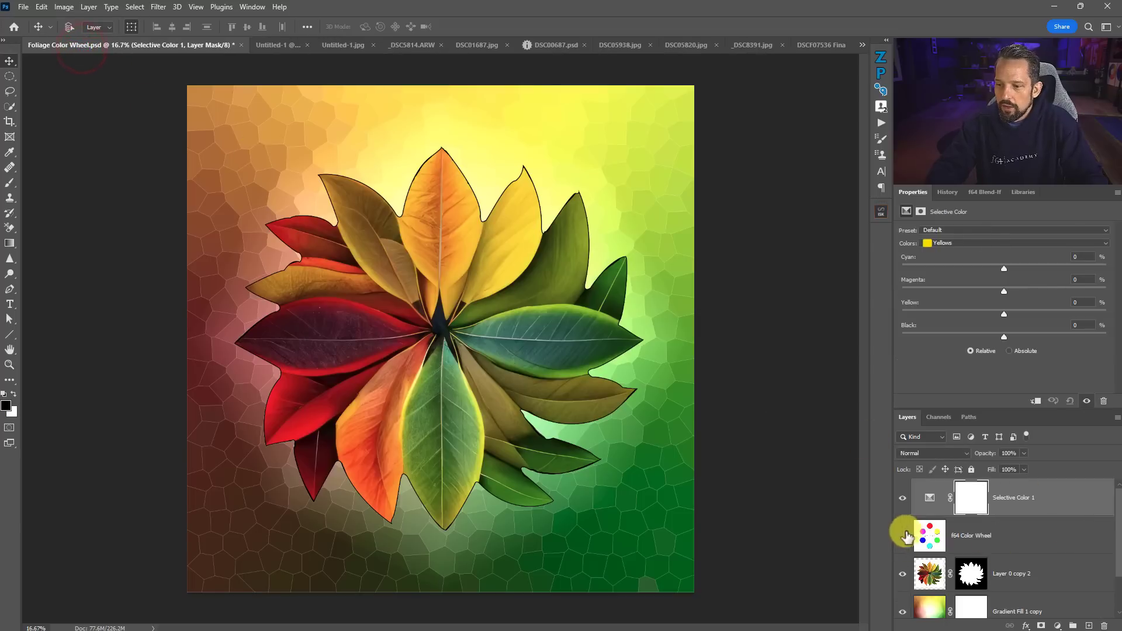
left_click(902, 535)
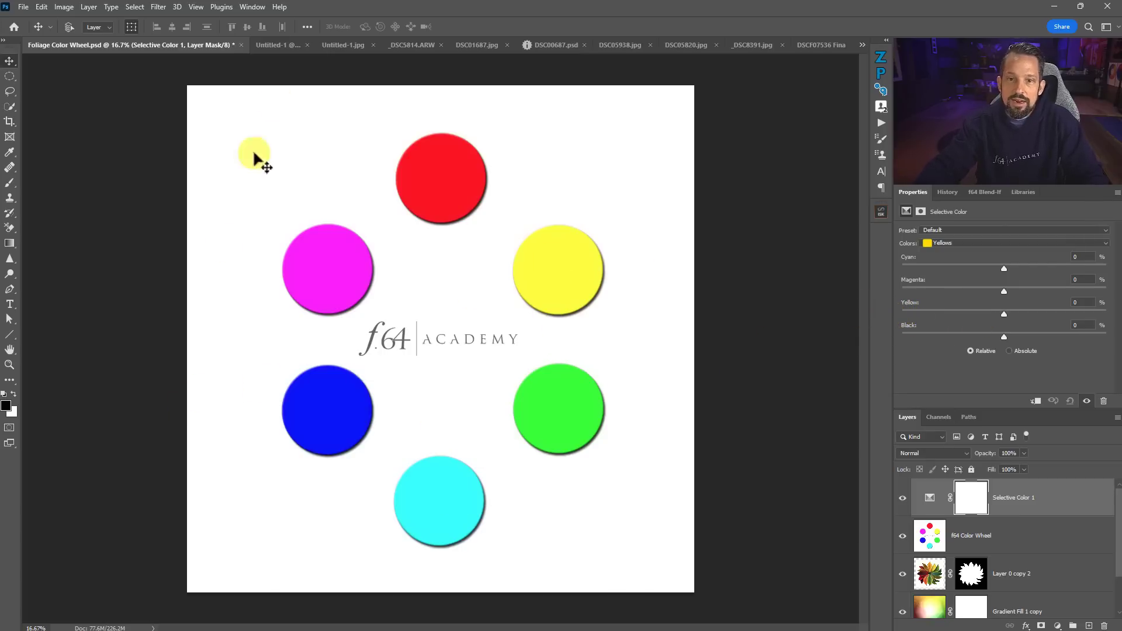
In the Untitled-1 document, show the Line 1 copy layer and both Line 1 copy 2 layers, and select Layer 1
left_click(273, 47)
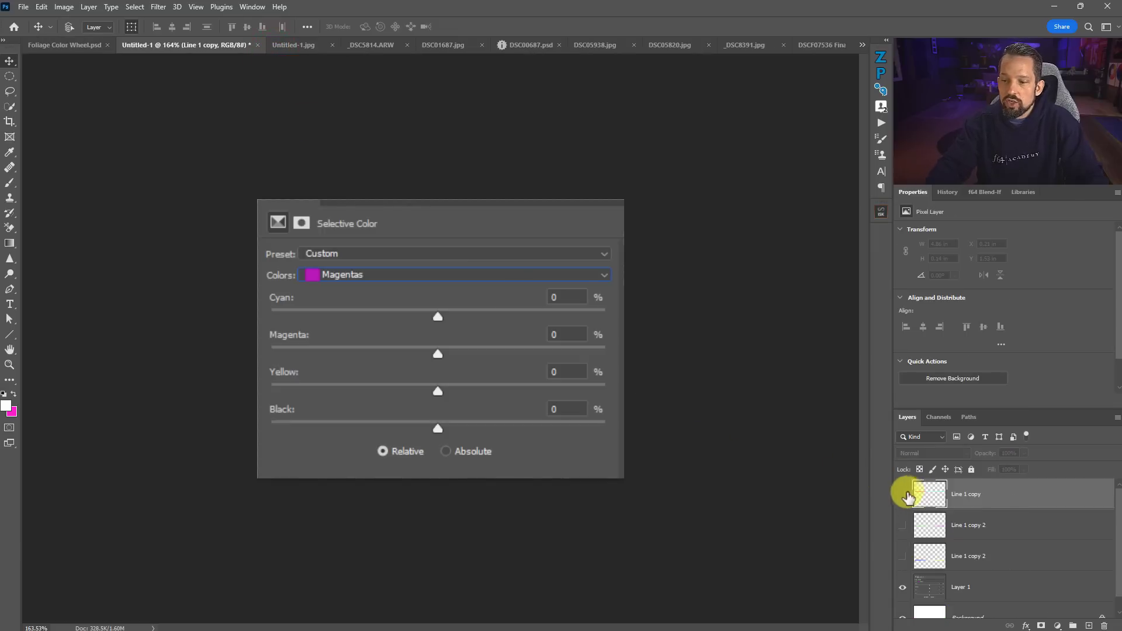
left_click(902, 495)
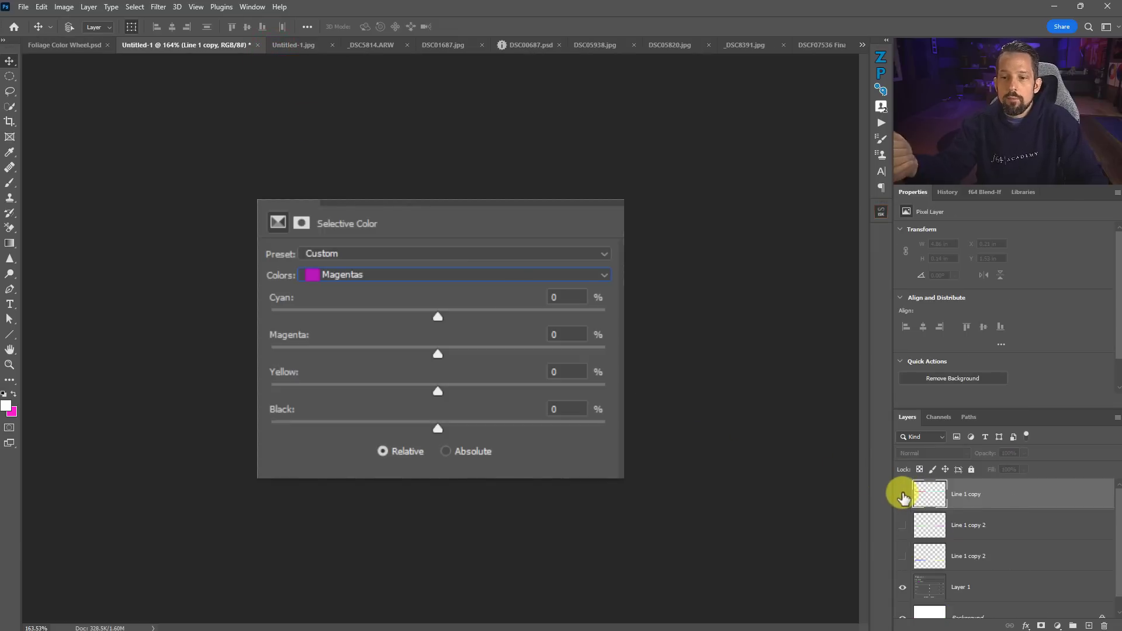
left_click(900, 526)
left_click(904, 556)
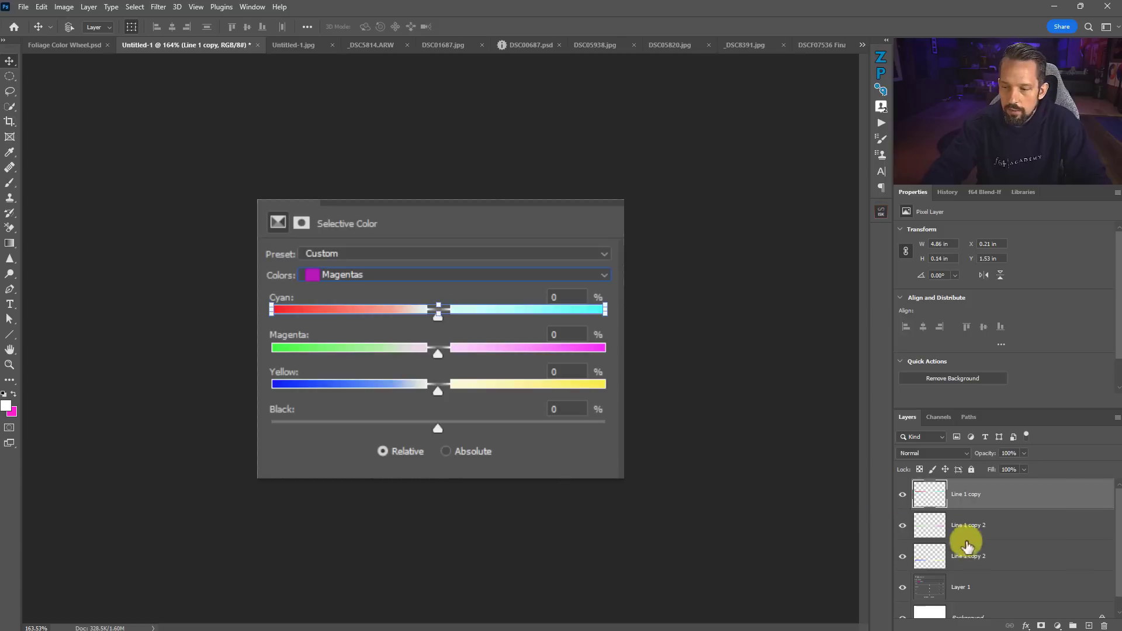
left_click(1000, 593)
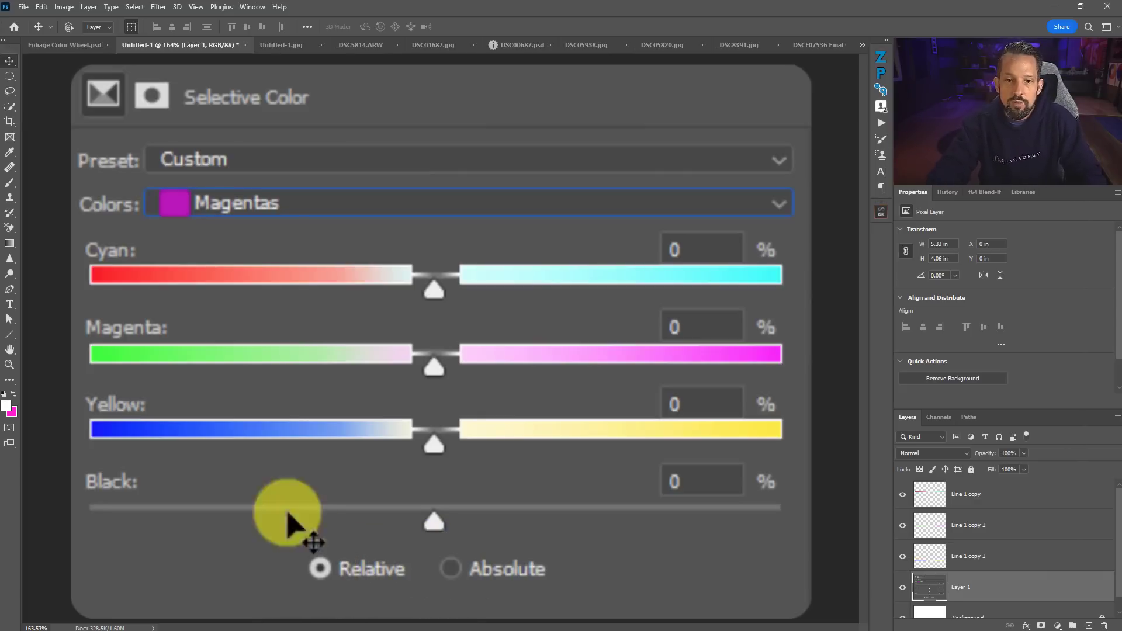
Return to Foliage Color Wheel.psd and hide the f64 Color Wheel layer
key("ctrl+minus")
left_click(64, 45)
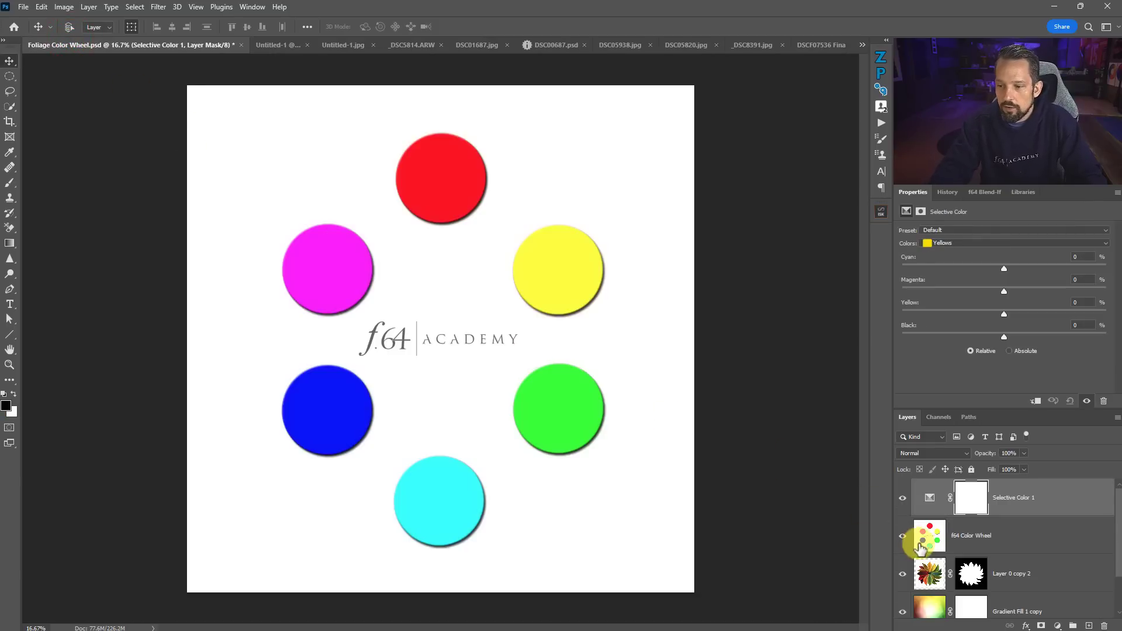
left_click(903, 536)
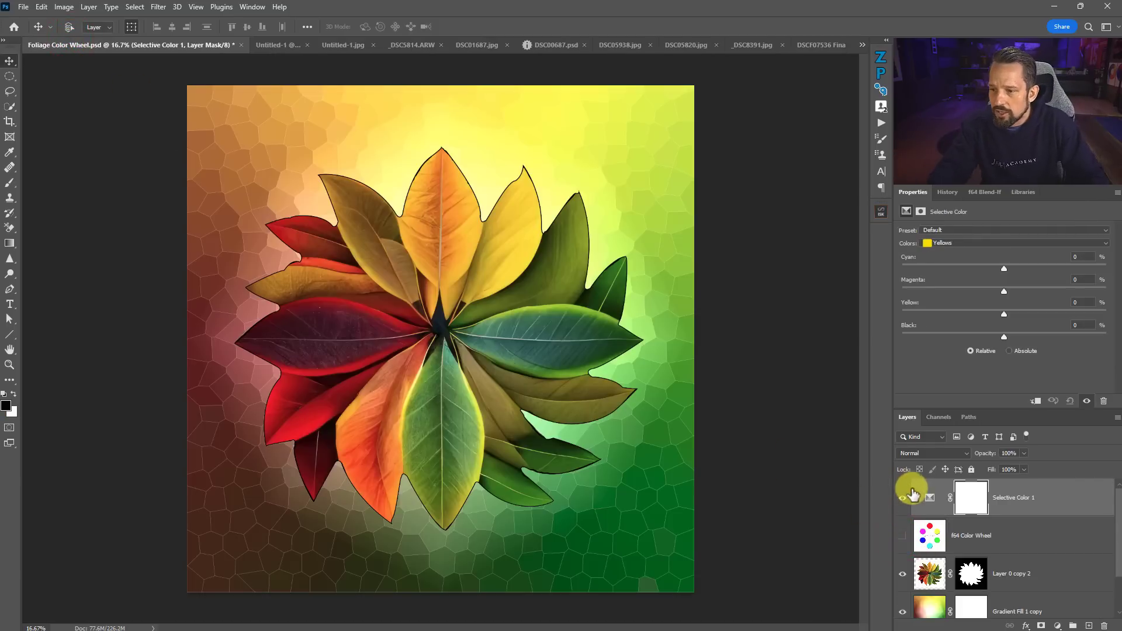
Look at the waterfall photo _DSC5814.ARW and the forest photo DSC01687.jpg, and return to Foliage Color Wheel.psd
left_click(423, 43)
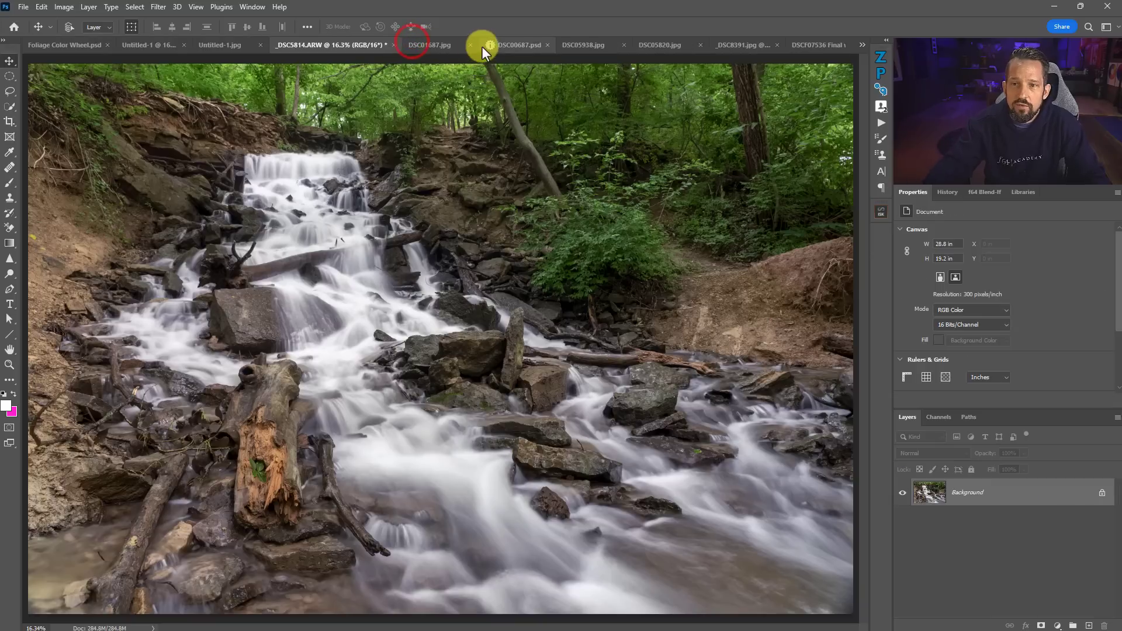
left_click(488, 46)
left_click(358, 46)
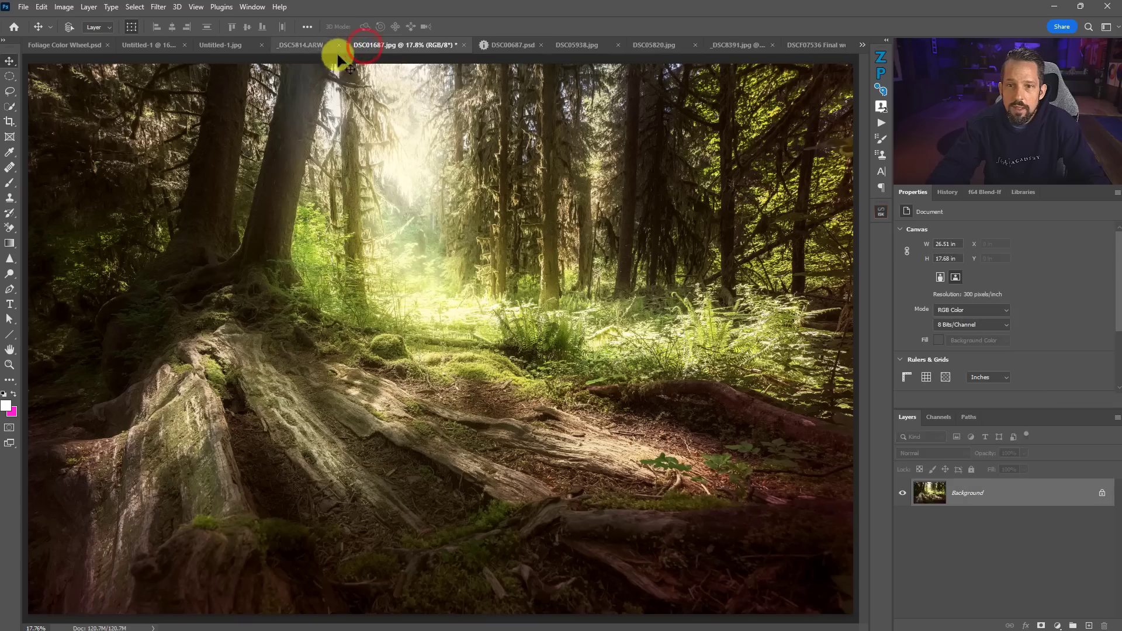
left_click(310, 47)
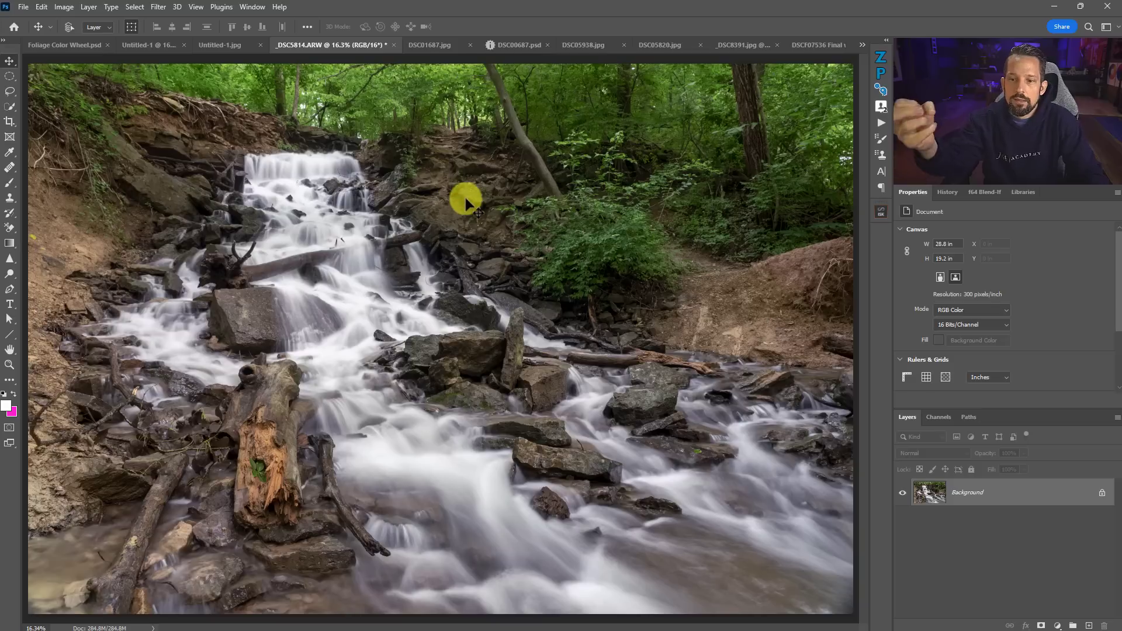
left_click(92, 45)
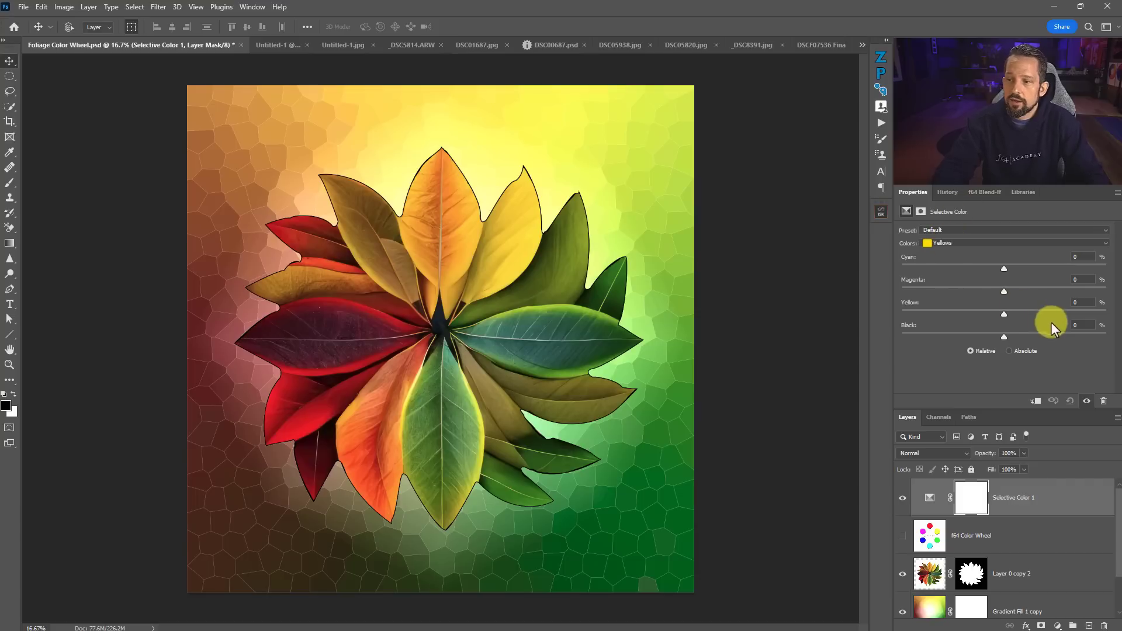
Try a Yellow value of +40% in the Selective Color Yellows range, and bring it back down to +1%
left_click(1080, 302)
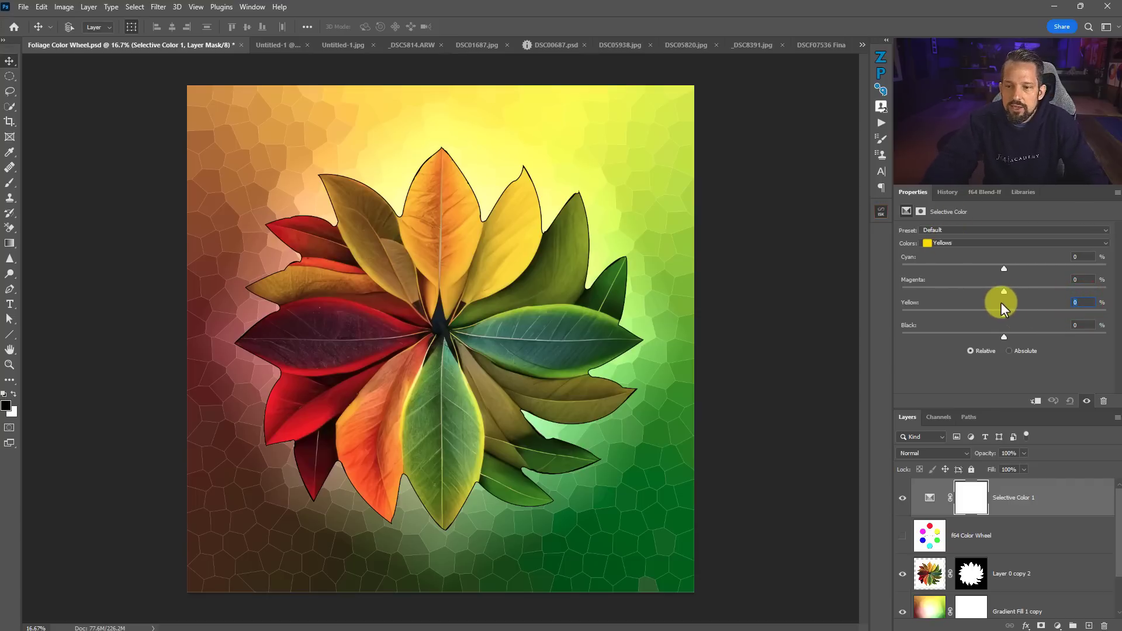
left_click_drag(1000, 302, 1040, 315)
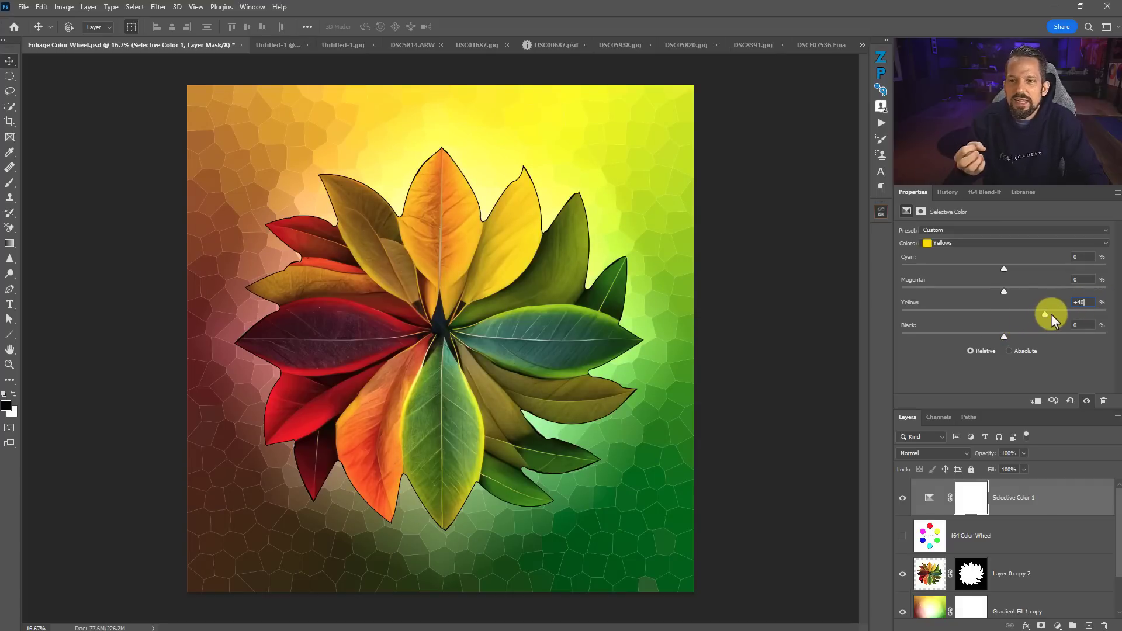
left_click_drag(1044, 313, 1004, 313)
Add a Hue/Saturation adjustment layer and try saturations of +100 and +58 on its Yellows range
left_click(1057, 626)
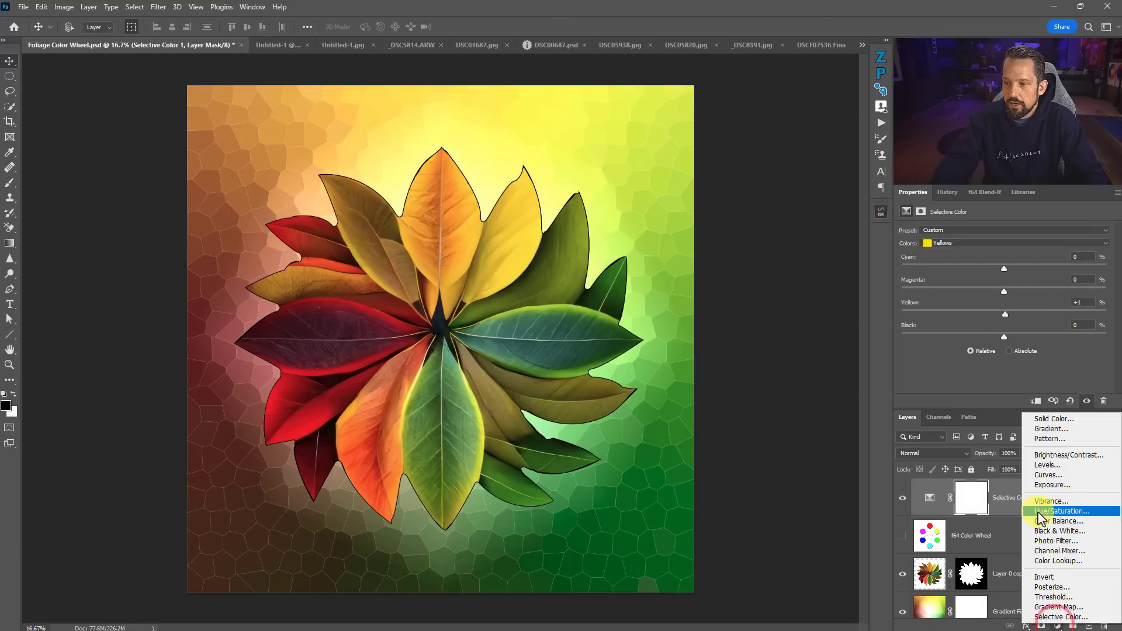
left_click(1039, 513)
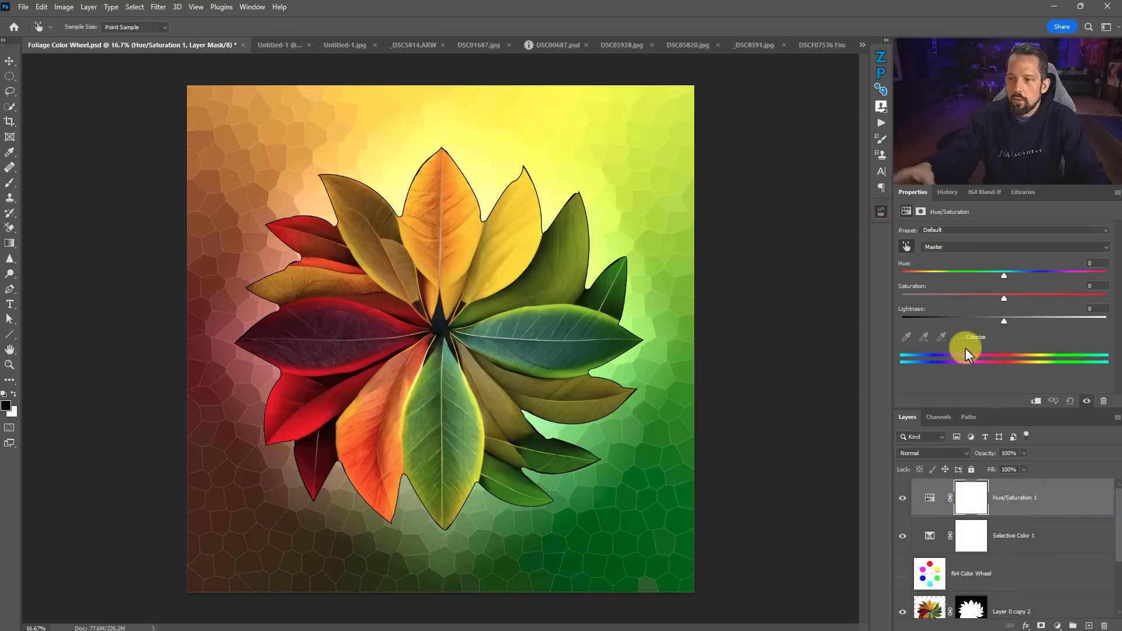
left_click(963, 248)
left_click(949, 270)
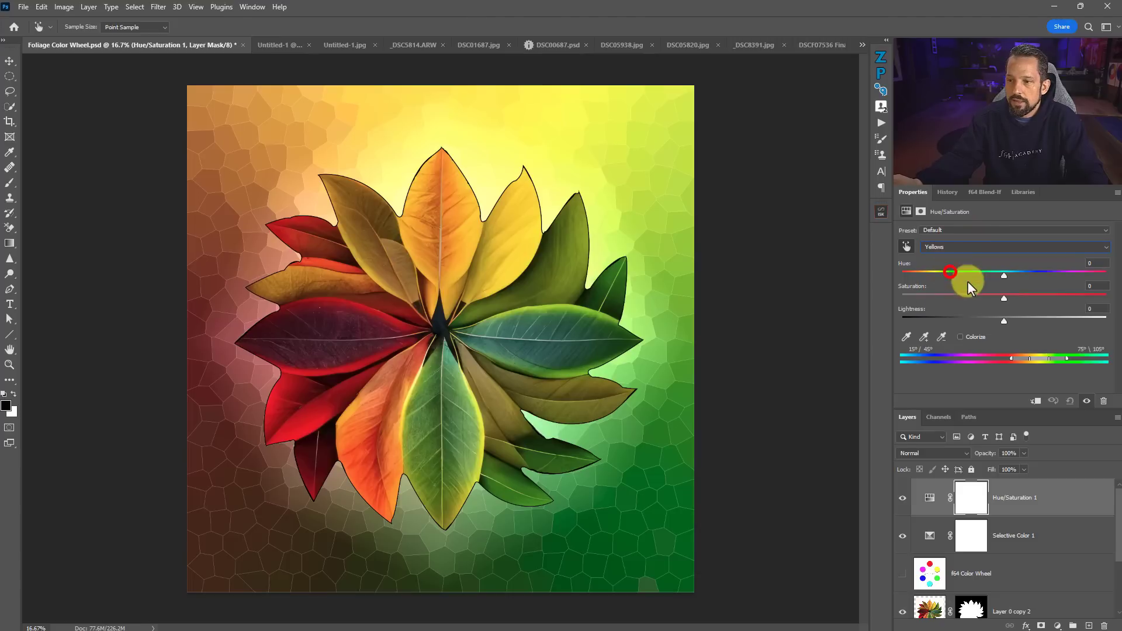
left_click_drag(1005, 297, 1119, 295)
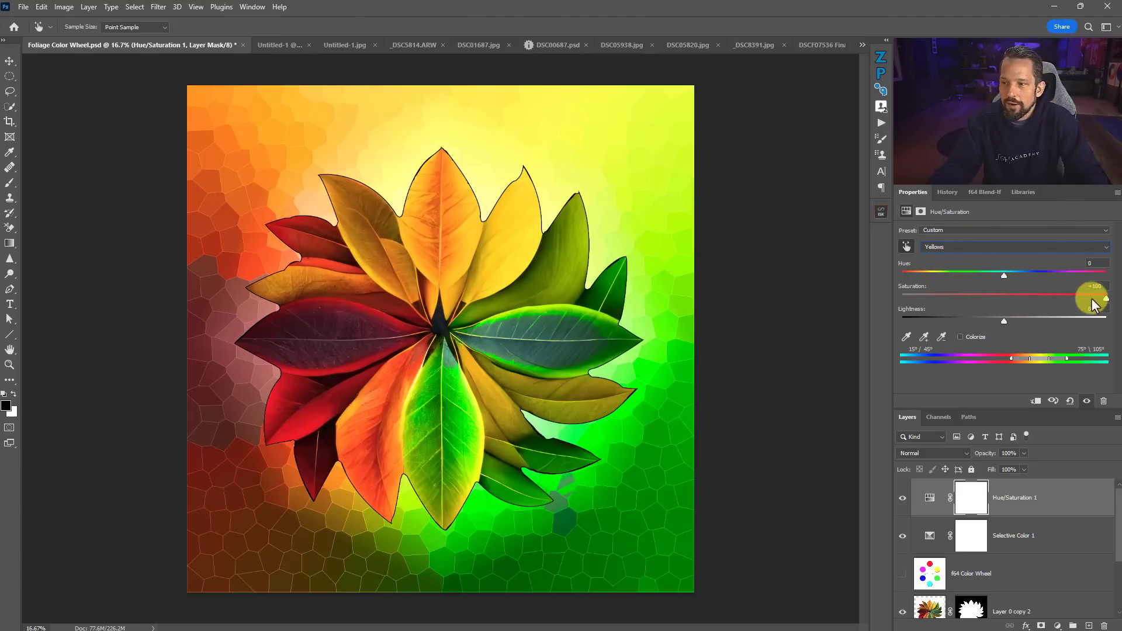
left_click_drag(1105, 299, 1044, 299)
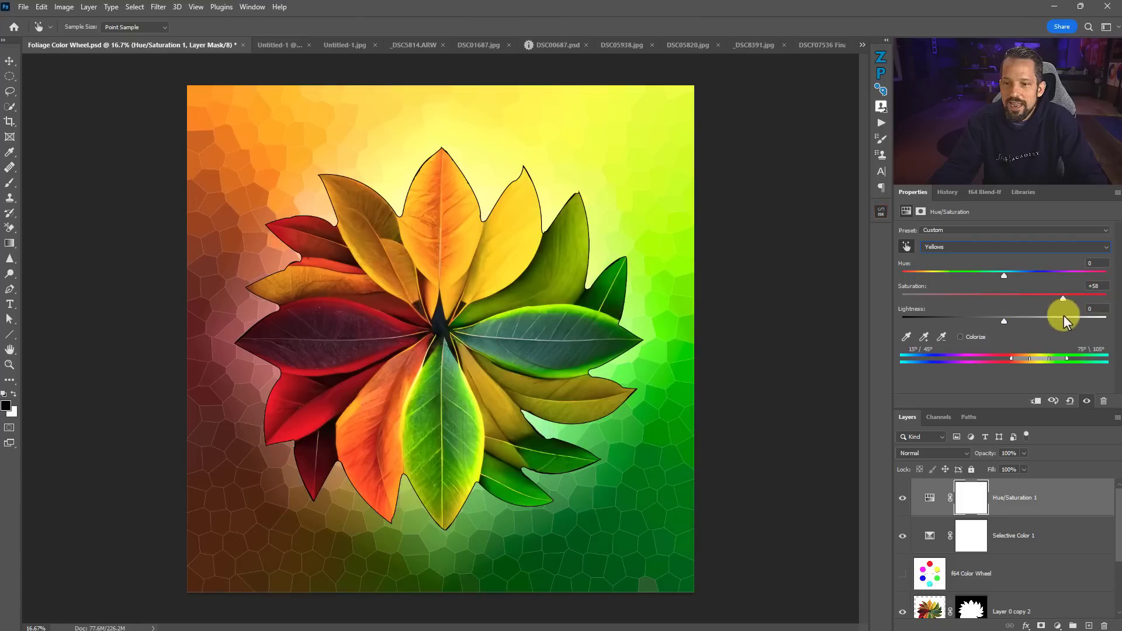
left_click(929, 500)
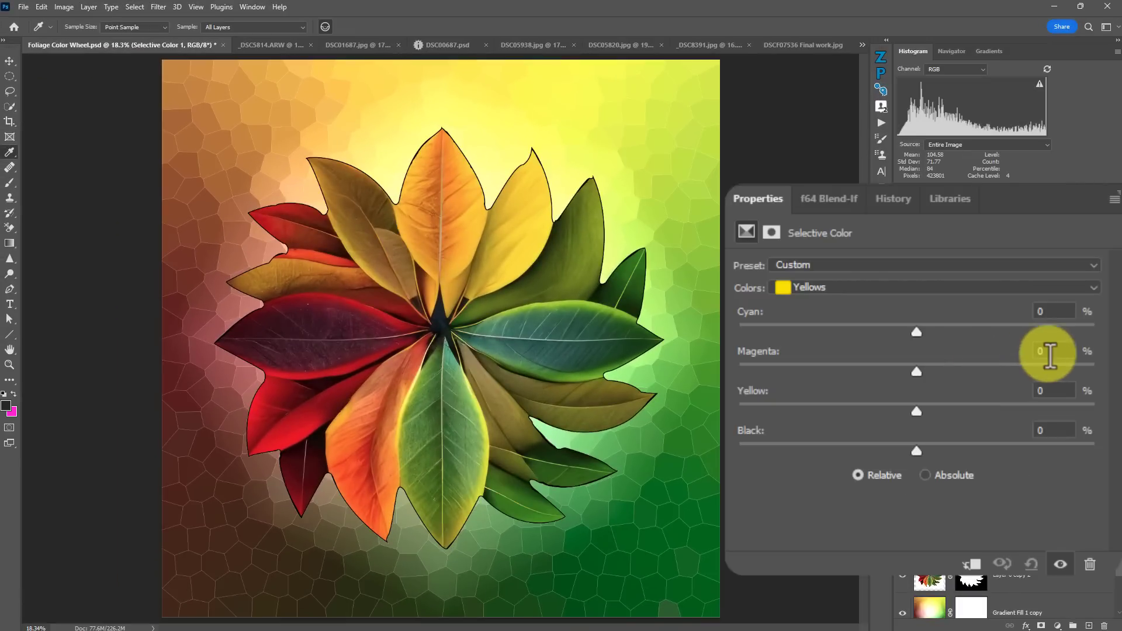
Set the Yellow value of the Selective Color Yellows range to 30%
left_click(1046, 390)
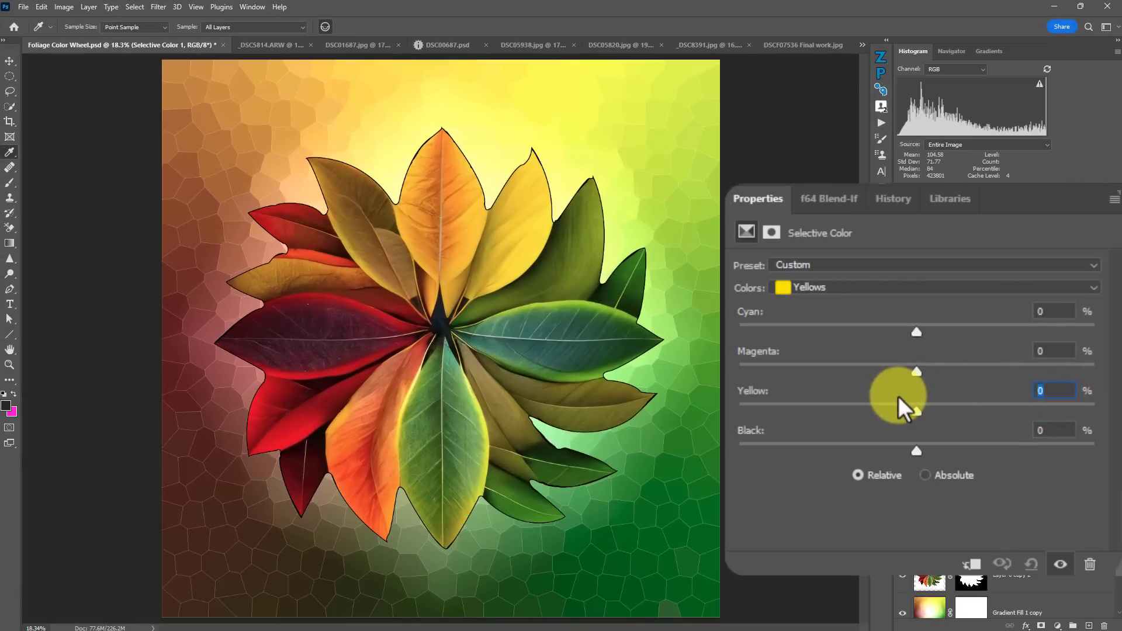
type("30")
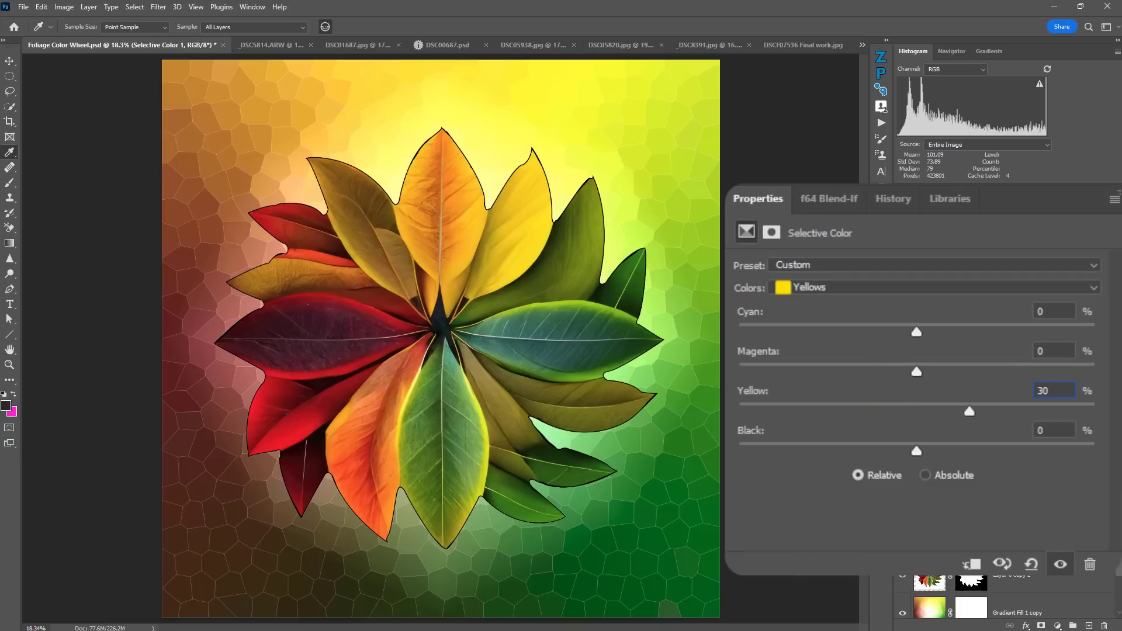
key("Return")
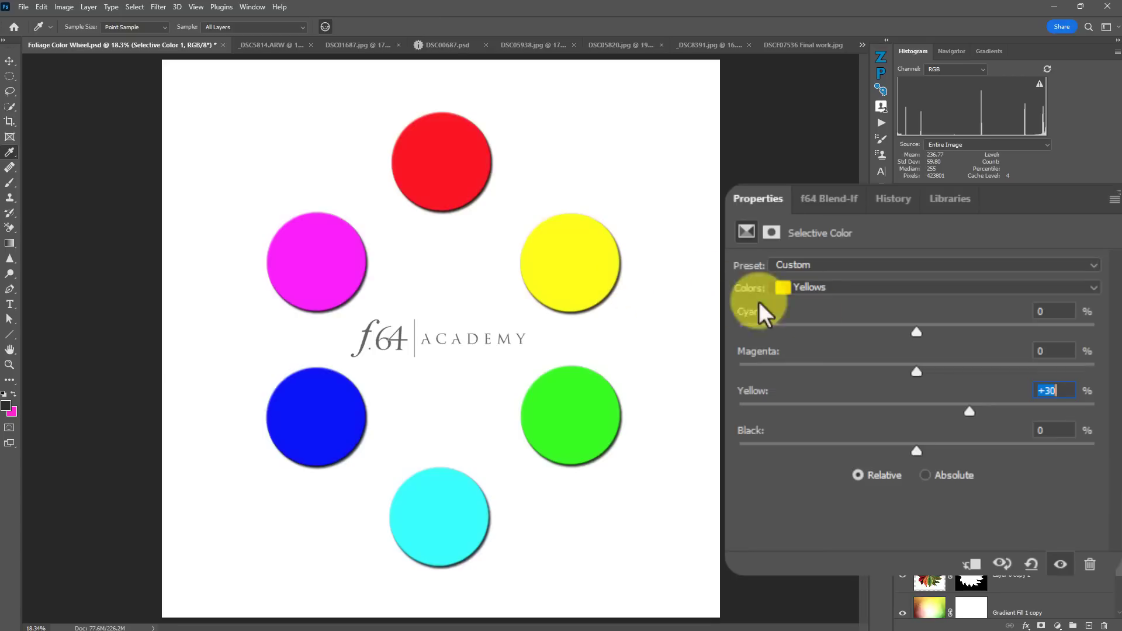
Set both Magenta and Cyan to -15% for the Yellows range of the Selective Color adjustment
left_click(1055, 350)
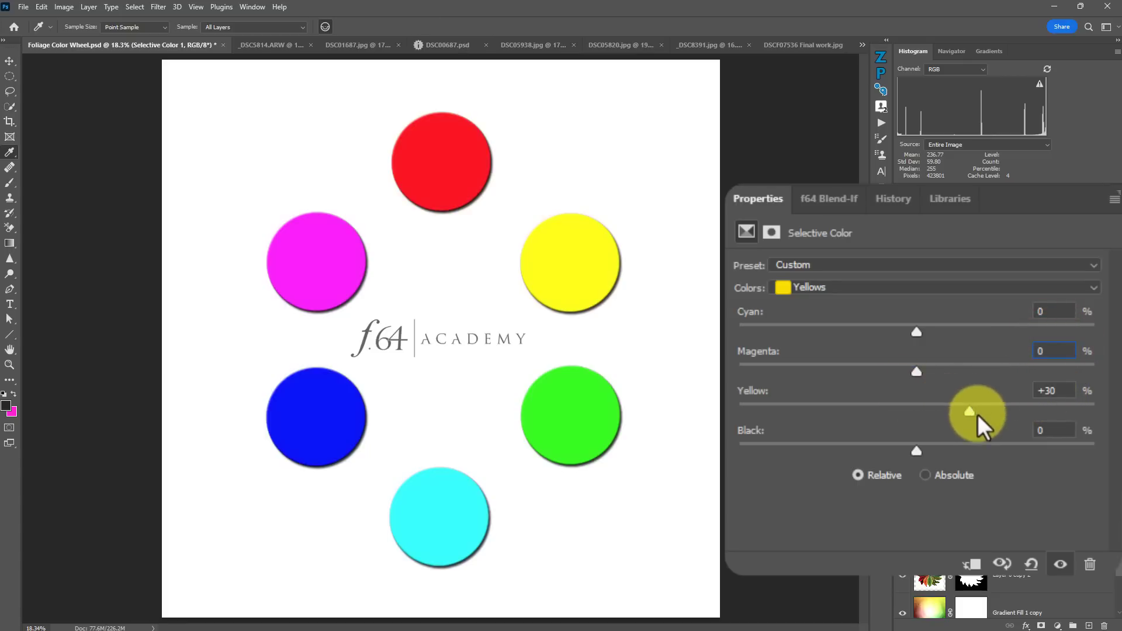
double_click(1046, 351)
type("-015")
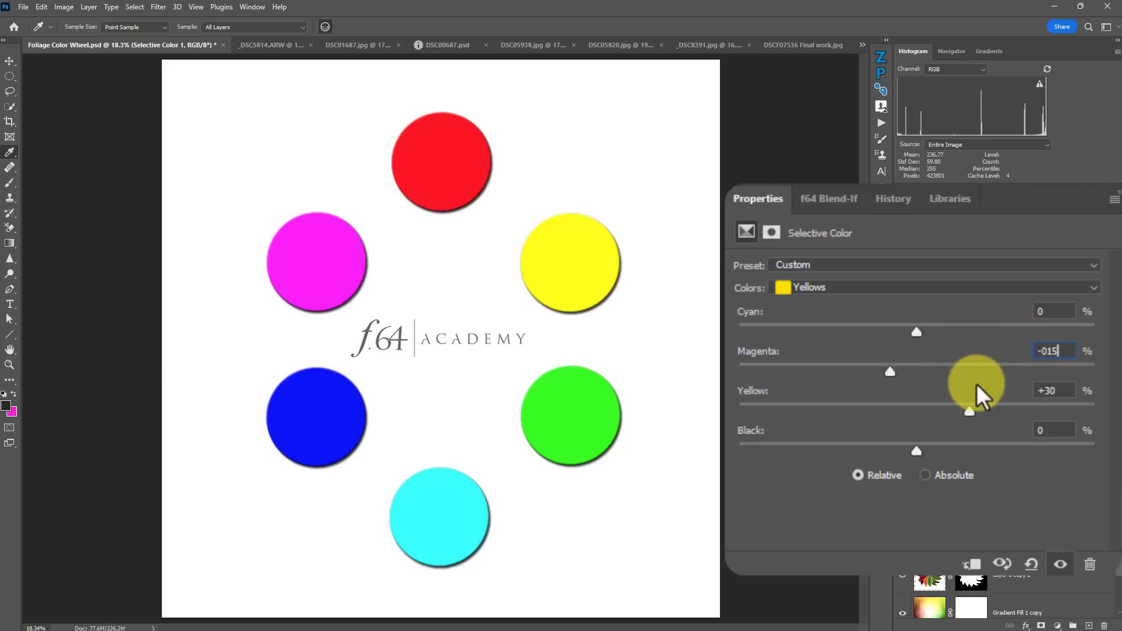
key("Return")
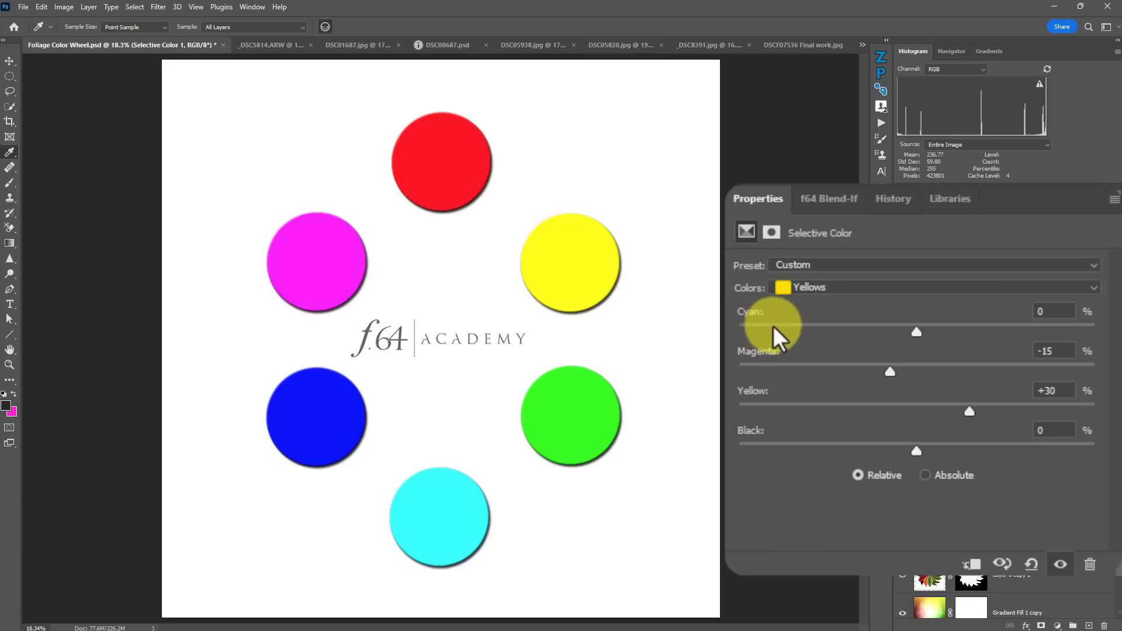
left_click(1058, 312)
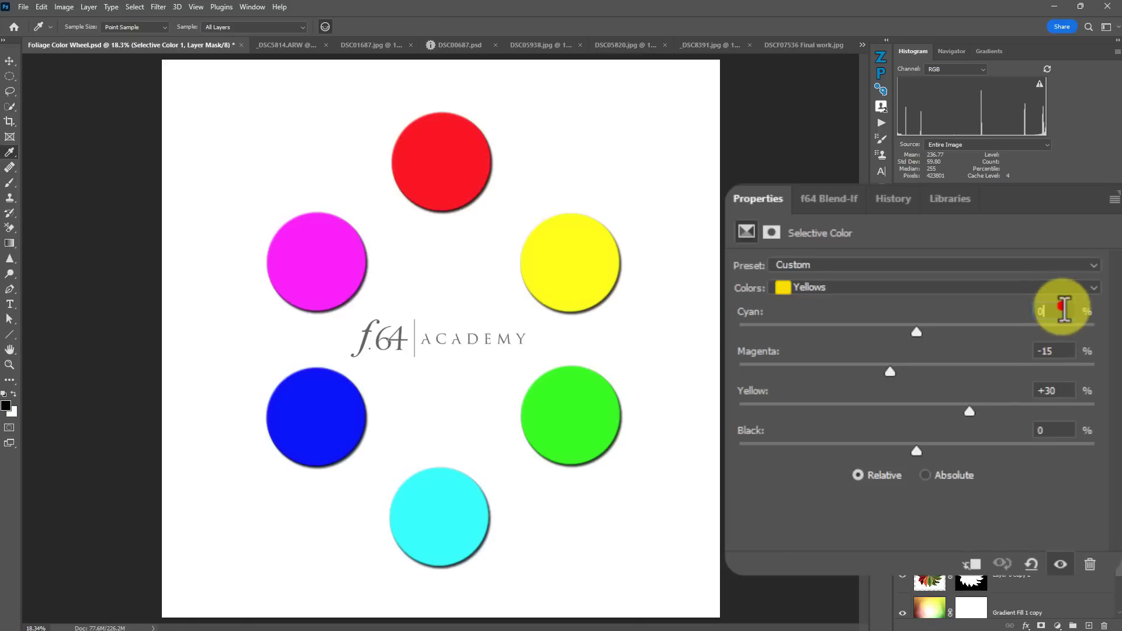
type("-15")
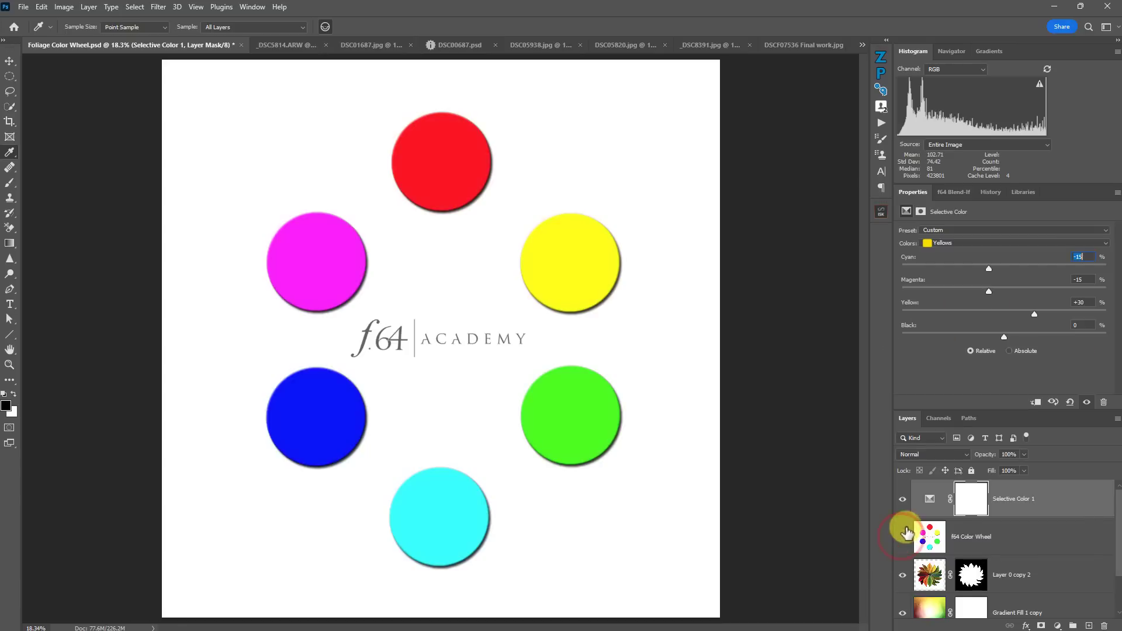
Hide the f64 Color Wheel layer and toggle Selective Color 1 off and on to compare the foliage before and after
left_click(902, 537)
left_click(902, 499)
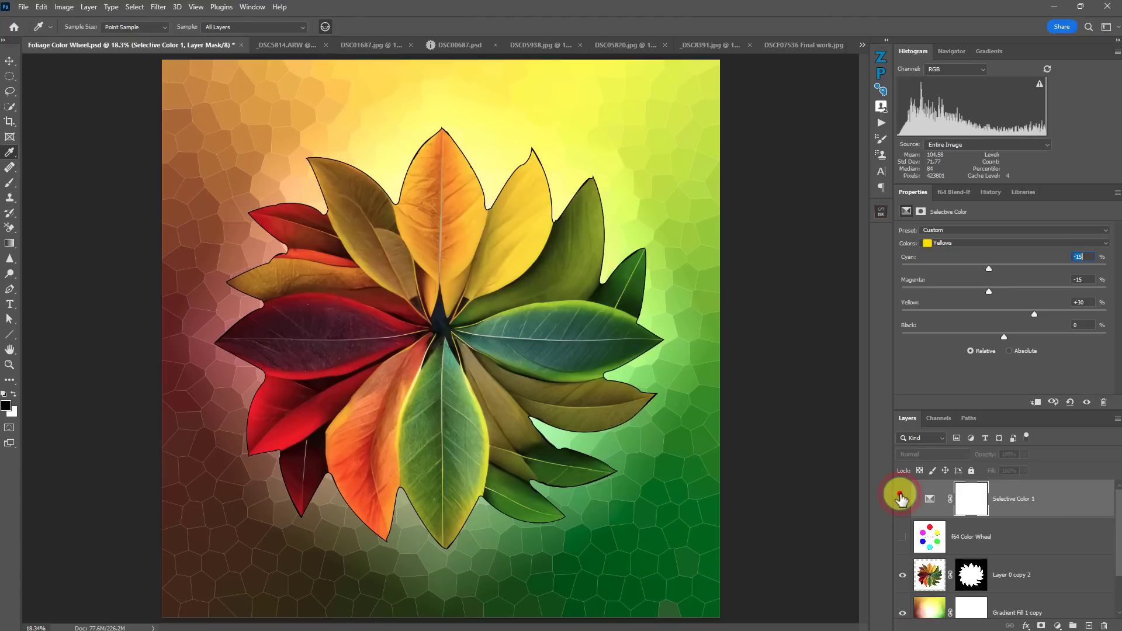
left_click(901, 498)
left_click(901, 499)
left_click(902, 499)
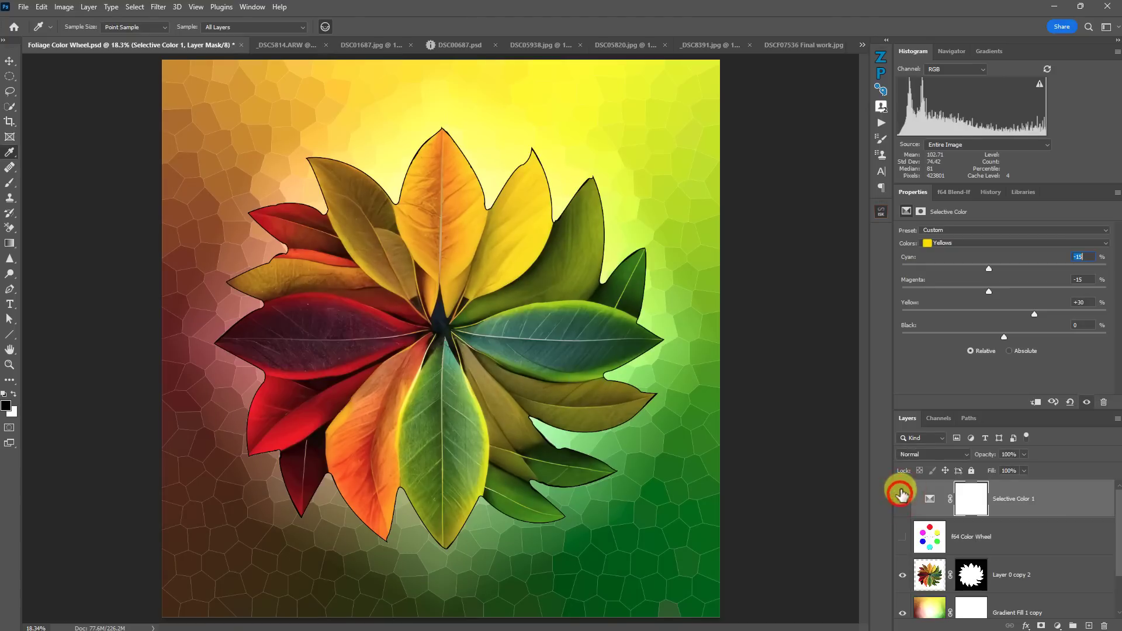
Try a Cyan value of 15% in the Yellows range, and set it back to -15%
left_click(1082, 258)
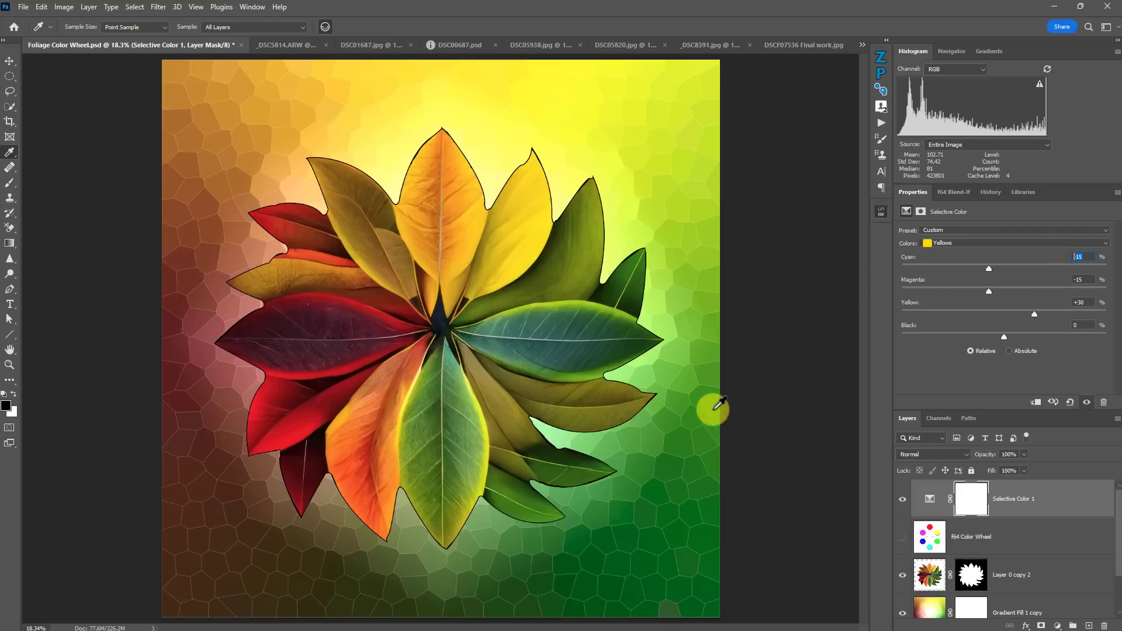
key("Return")
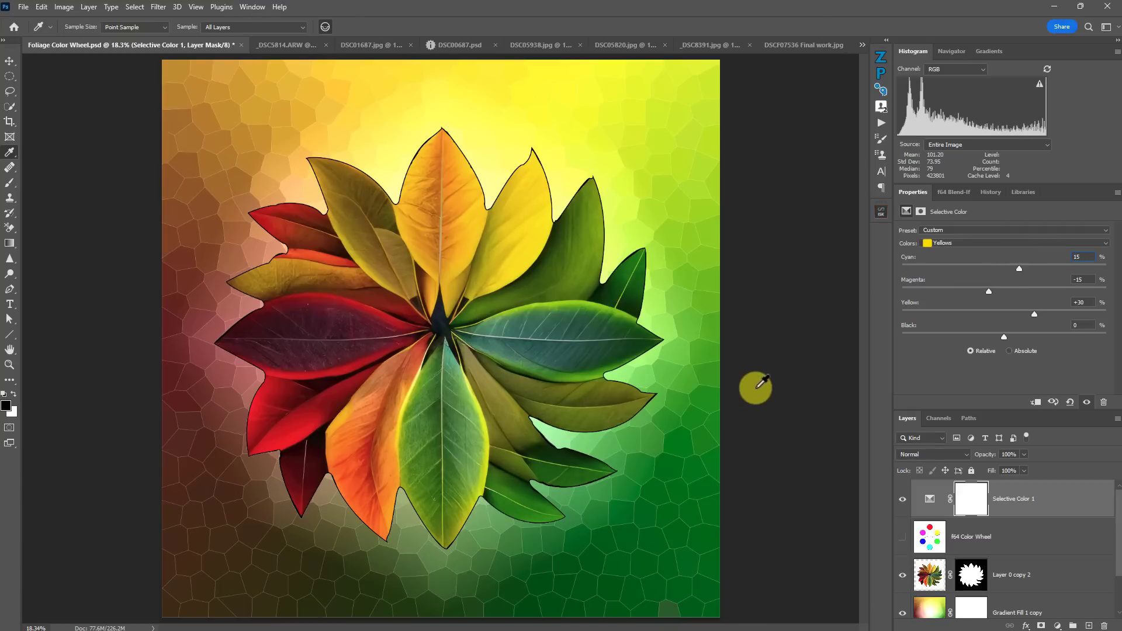
double_click(1088, 257)
type("-1")
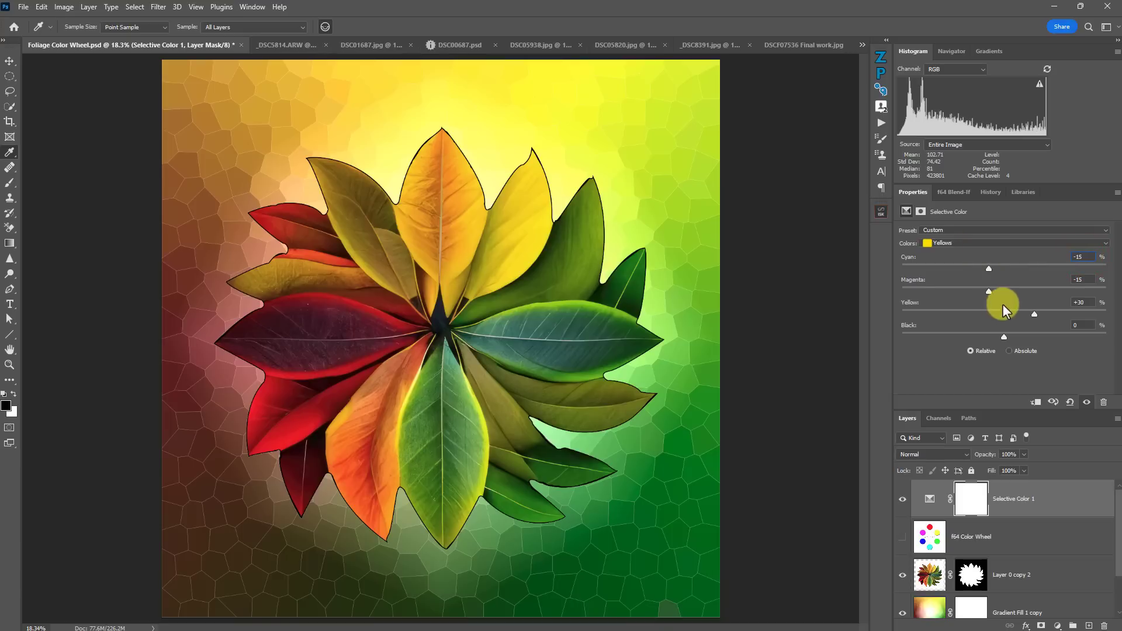
Try a Black value of 10% in the Yellows range with Cyan at -15%
type("5")
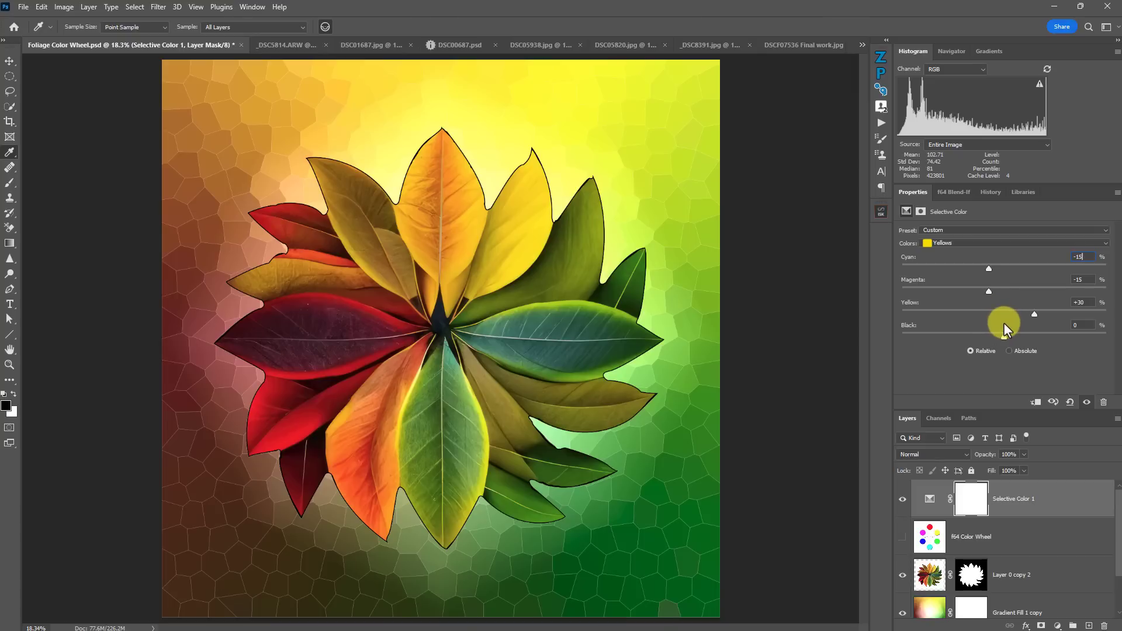
left_click(1078, 325)
type("10")
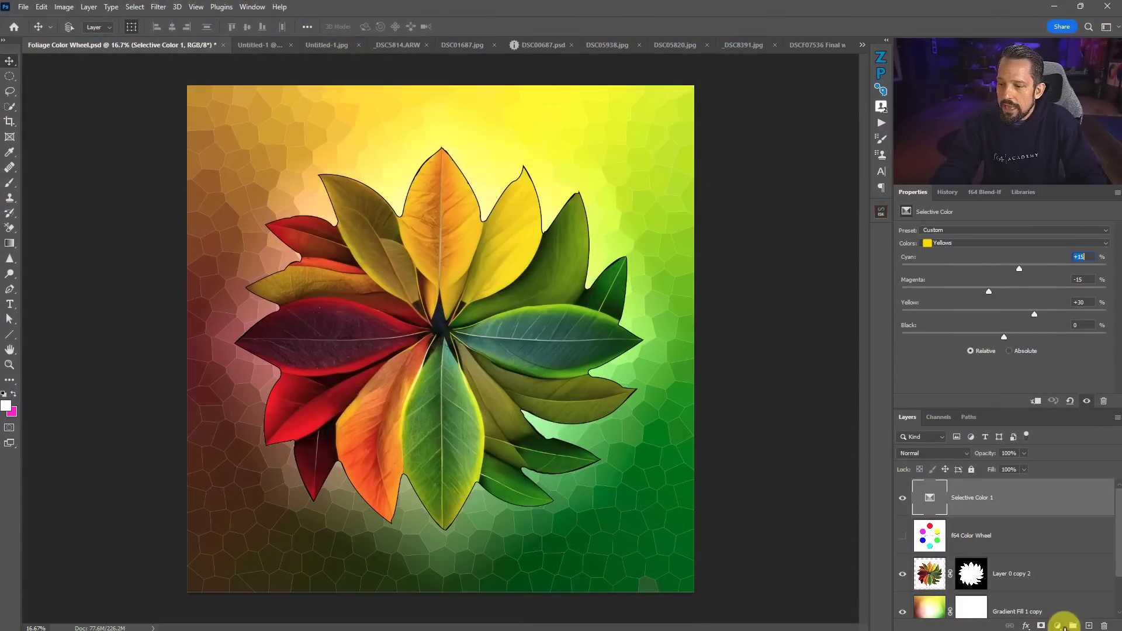
Check the colour ranges of several green leaves with on-image sampling in a temporary Hue/Saturation adjustment layer, and delete that layer
left_click(1060, 626)
left_click(959, 512)
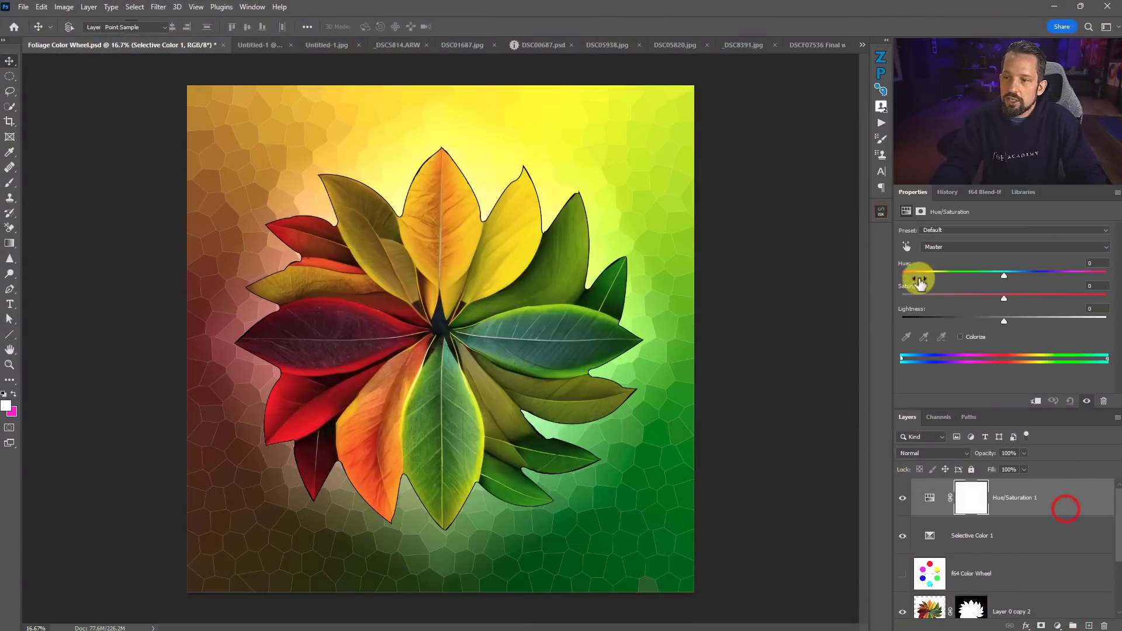
left_click(906, 247)
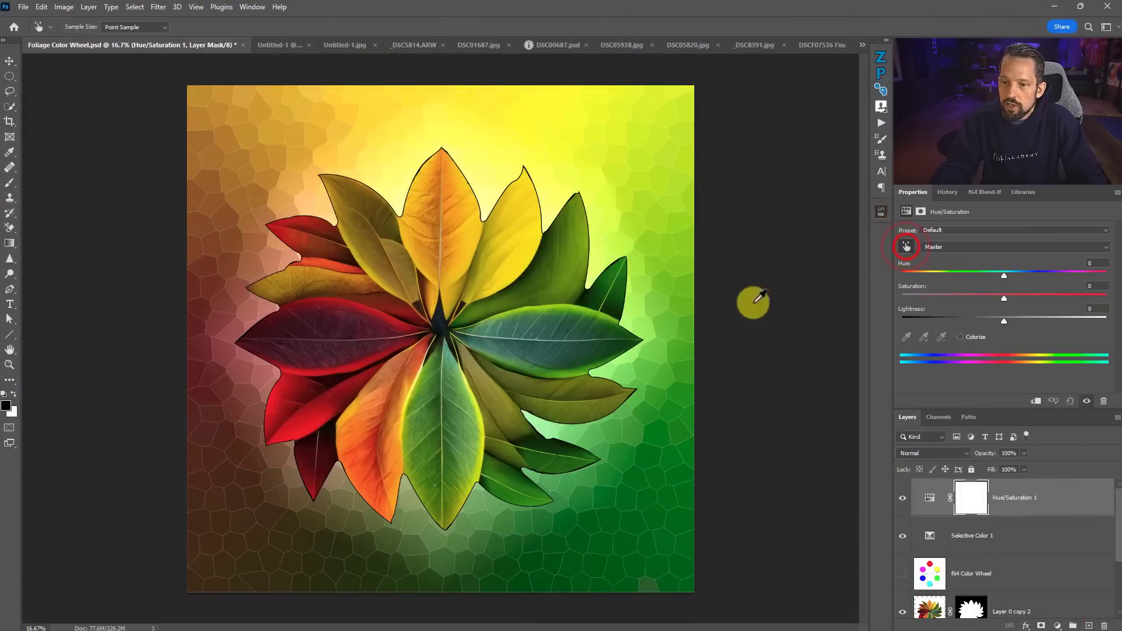
left_click(556, 269)
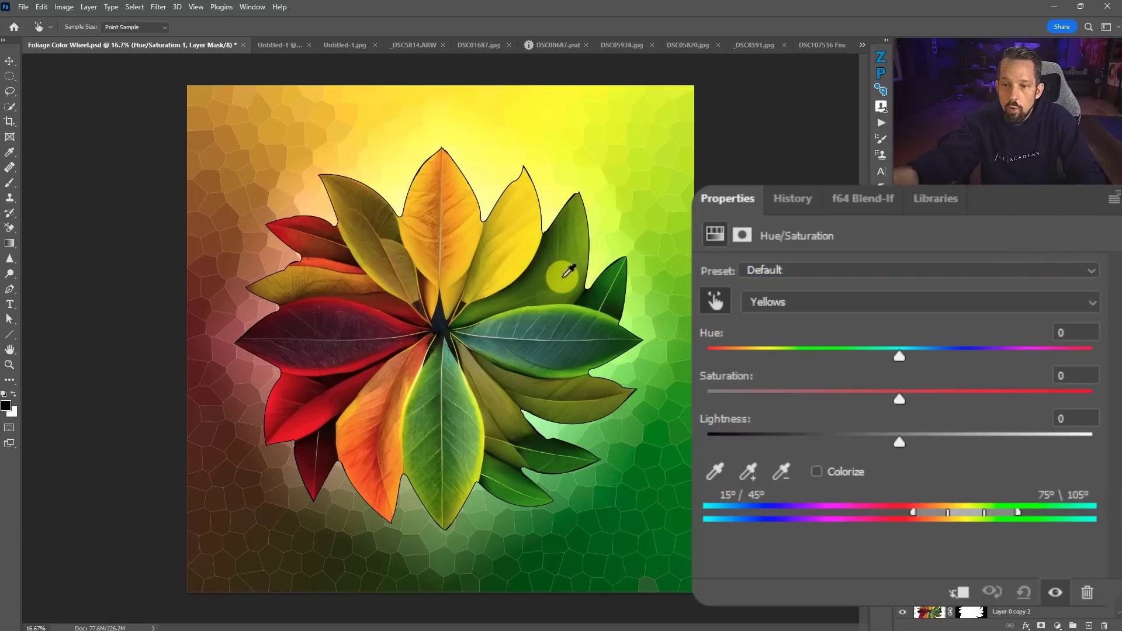
left_click(575, 328)
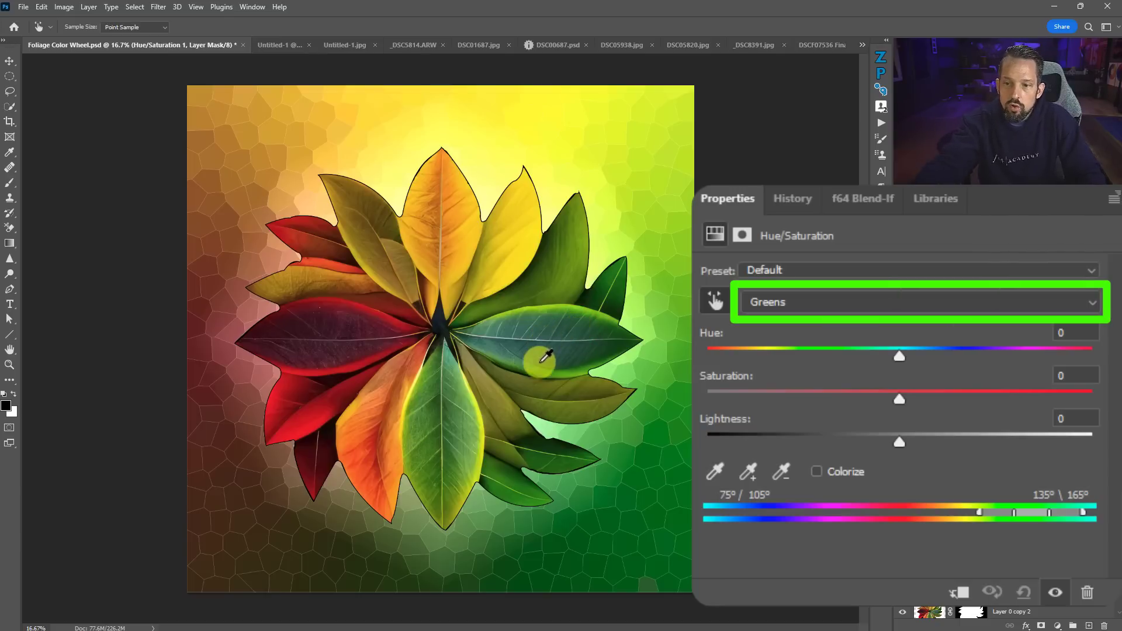
left_click(419, 421)
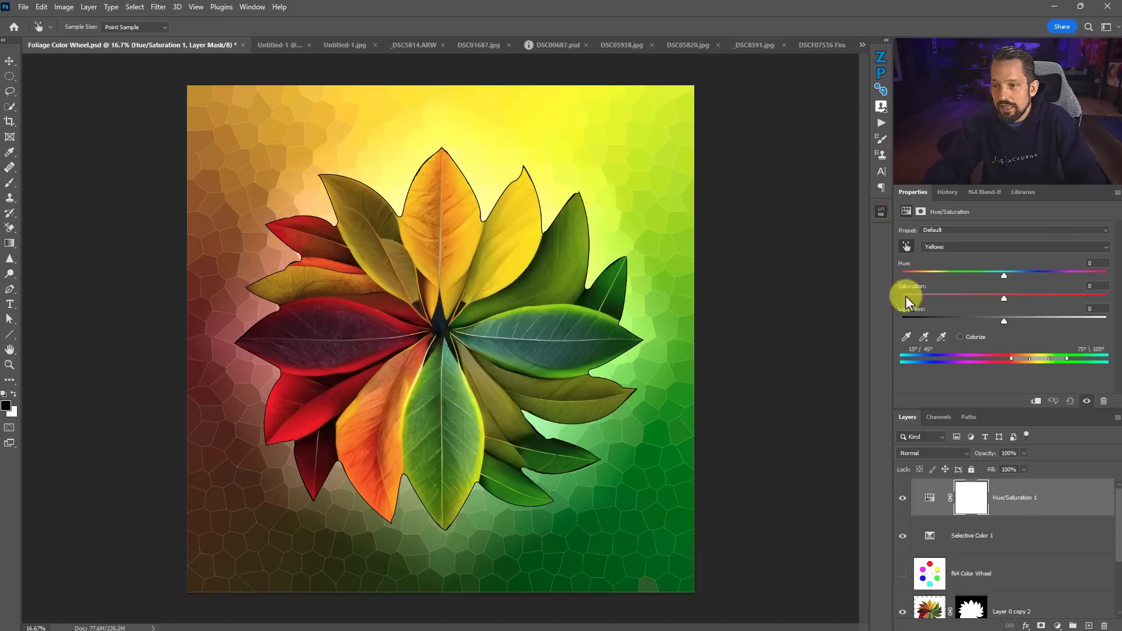
key("Delete")
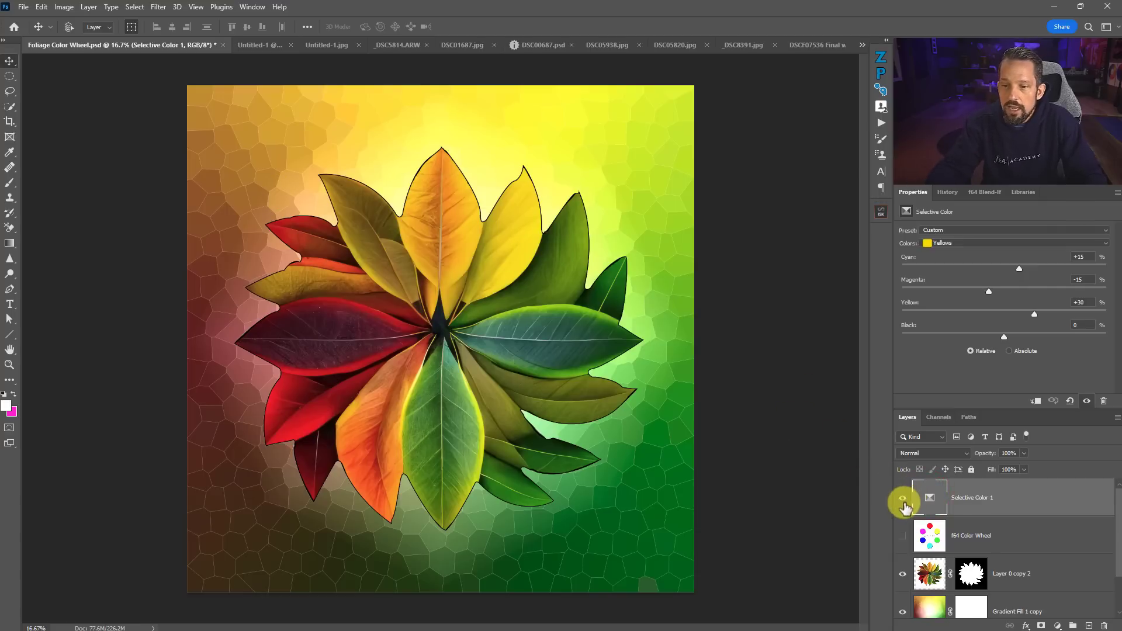
Switch the Selective Color 1 adjustment to the Greens range and set its Magenta value to -30%
left_click(903, 500)
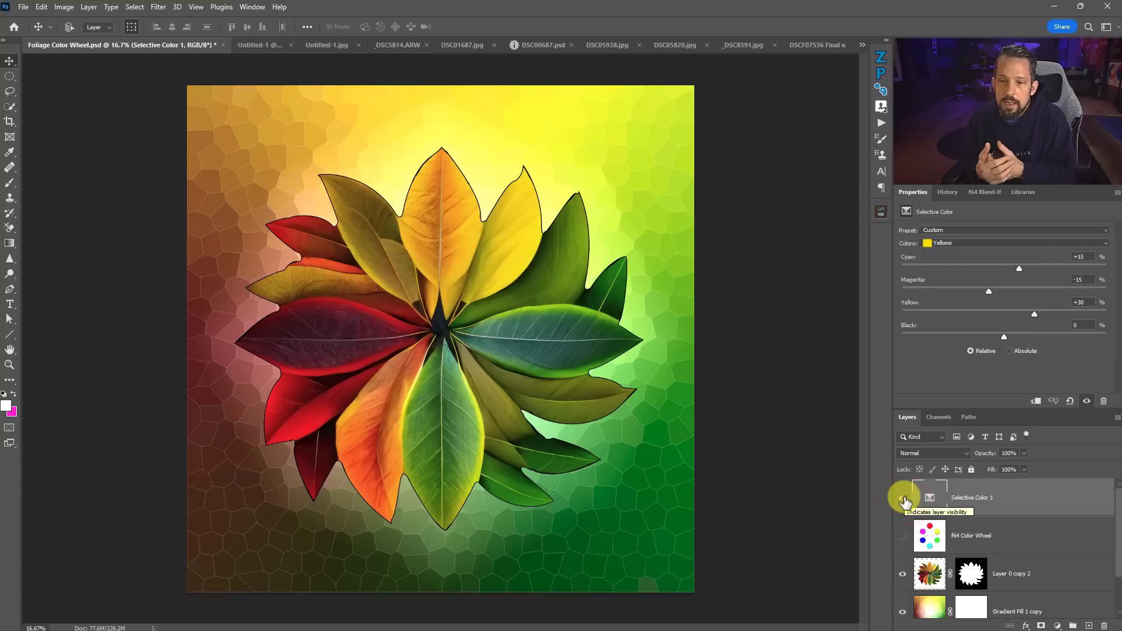
left_click(976, 244)
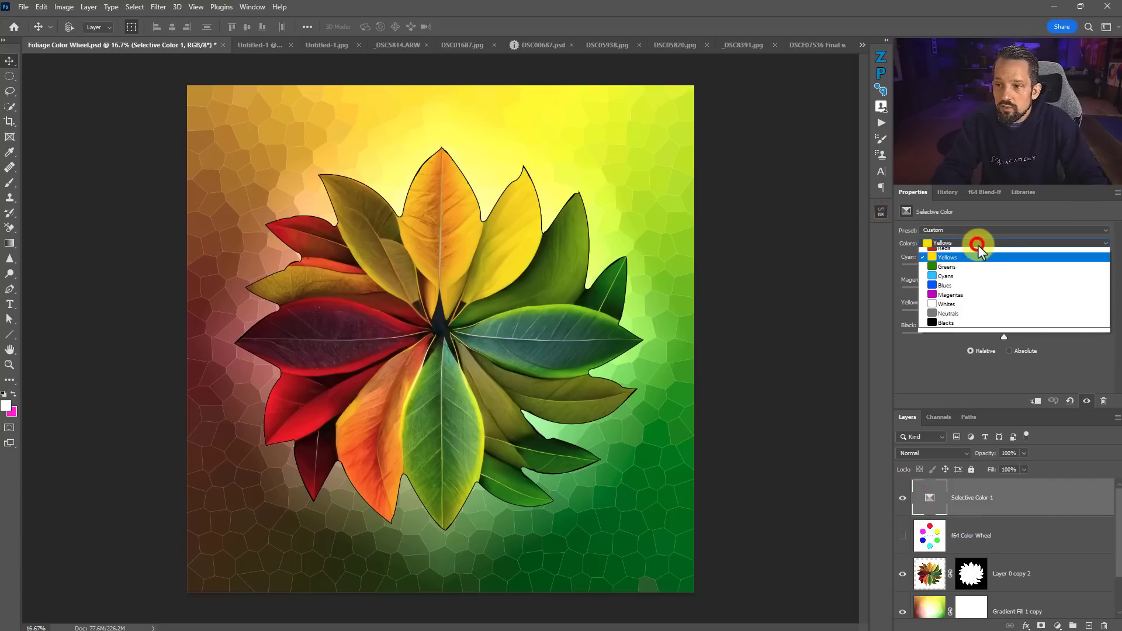
left_click(966, 259)
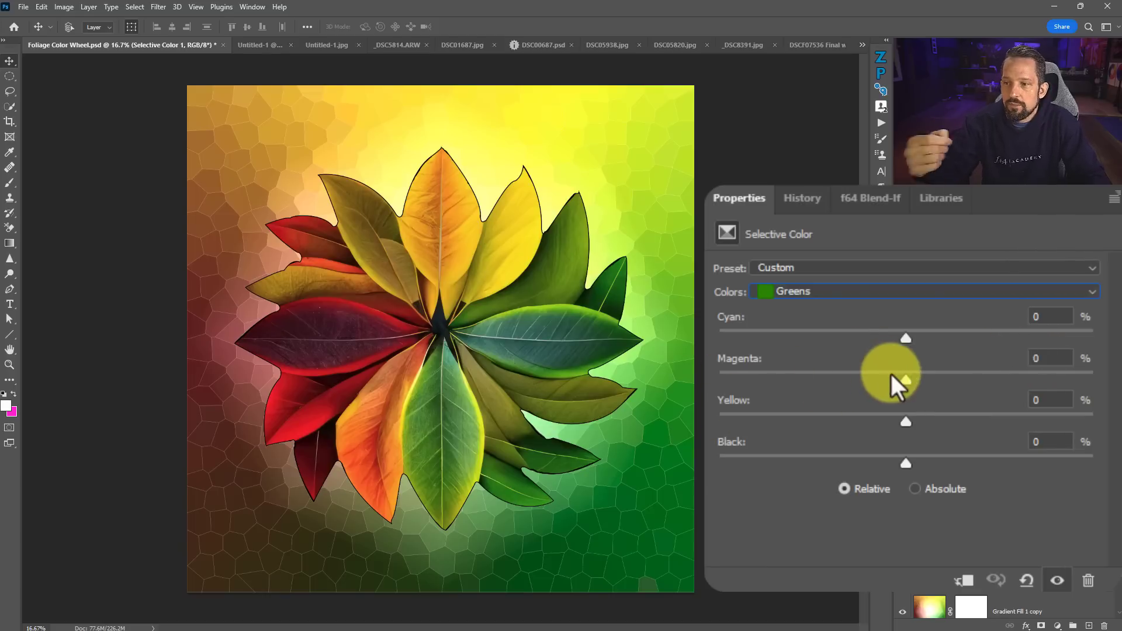
left_click(1050, 358)
type("-30")
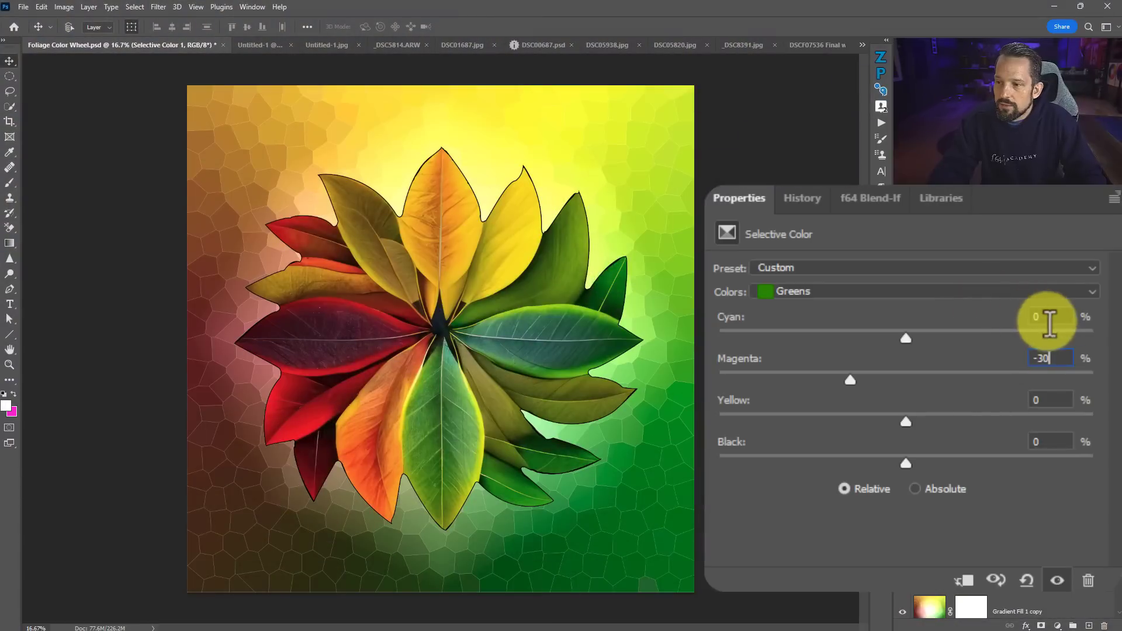
key("Return")
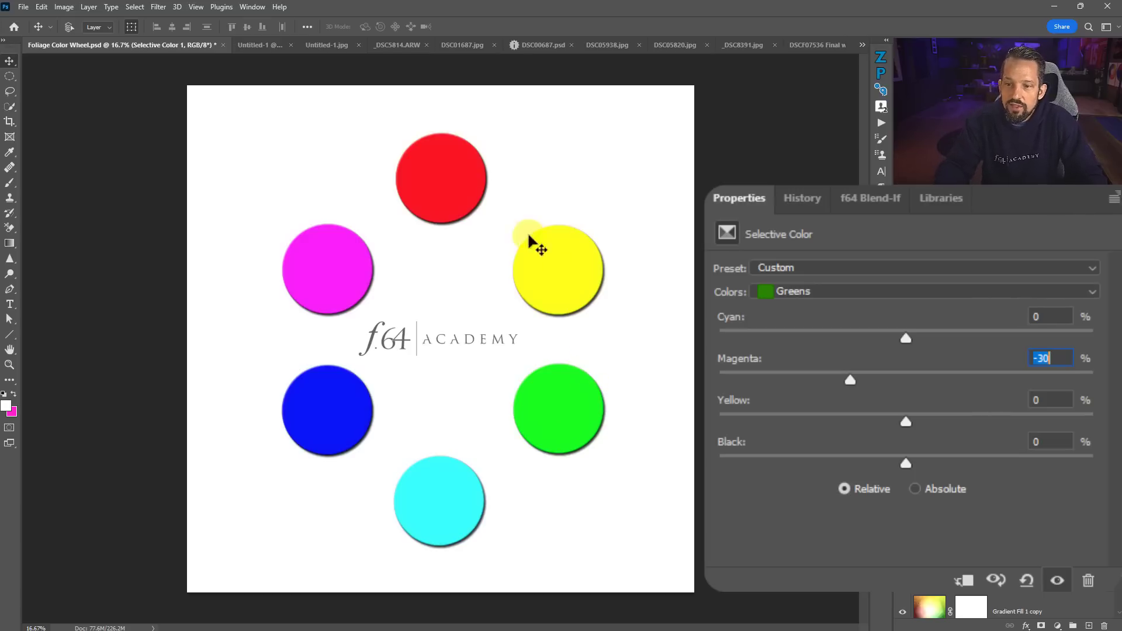
Try Cyan at -32% for the Greens range, and set Cyan and Yellow to 15% with Magenta at -30%
left_click_drag(904, 336, 845, 333)
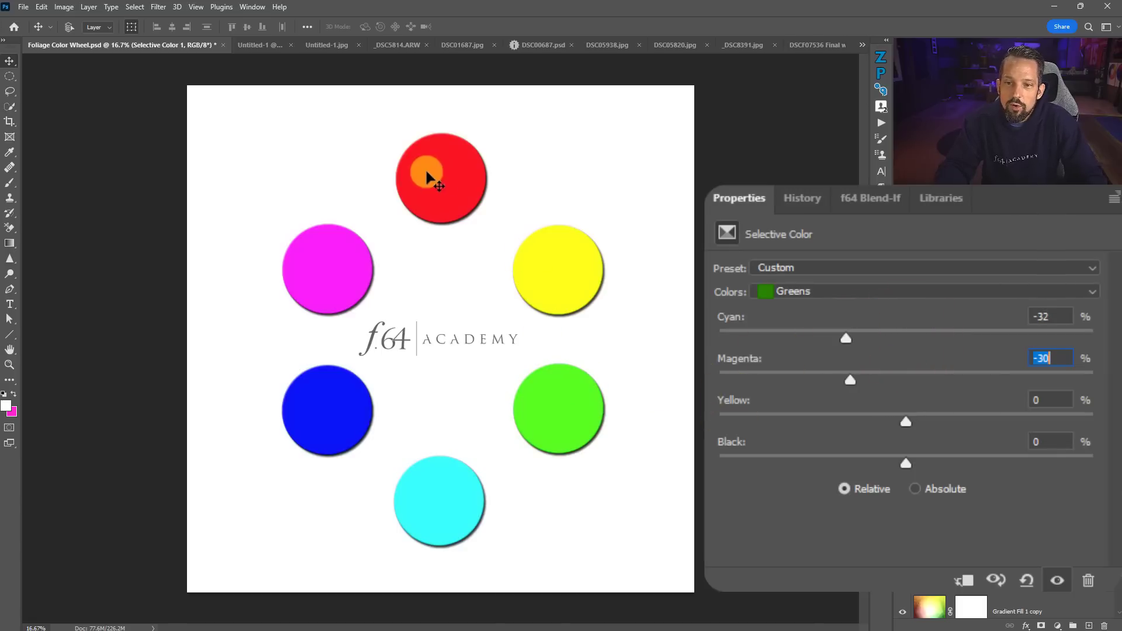
left_click(1041, 358)
type("-30")
left_click(1041, 316)
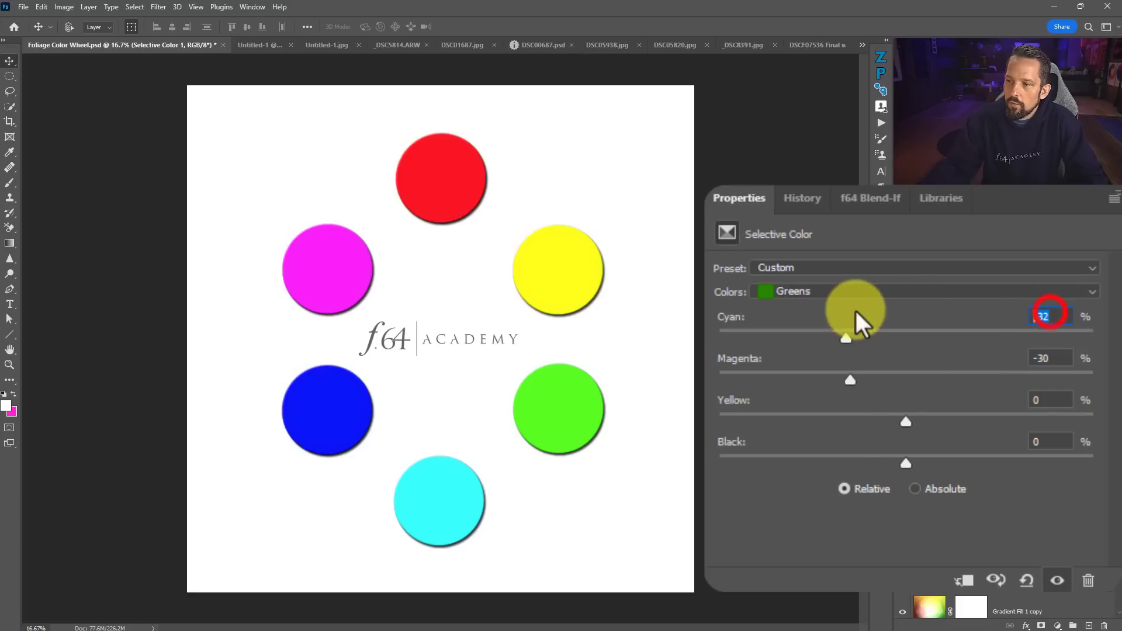
type("15")
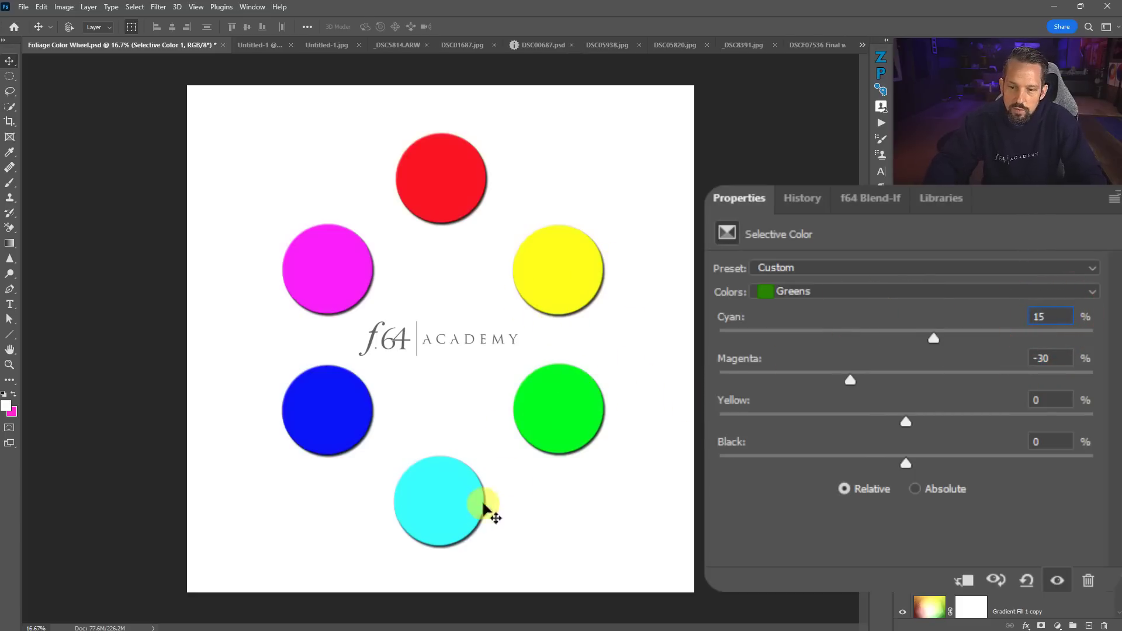
left_click(1052, 400)
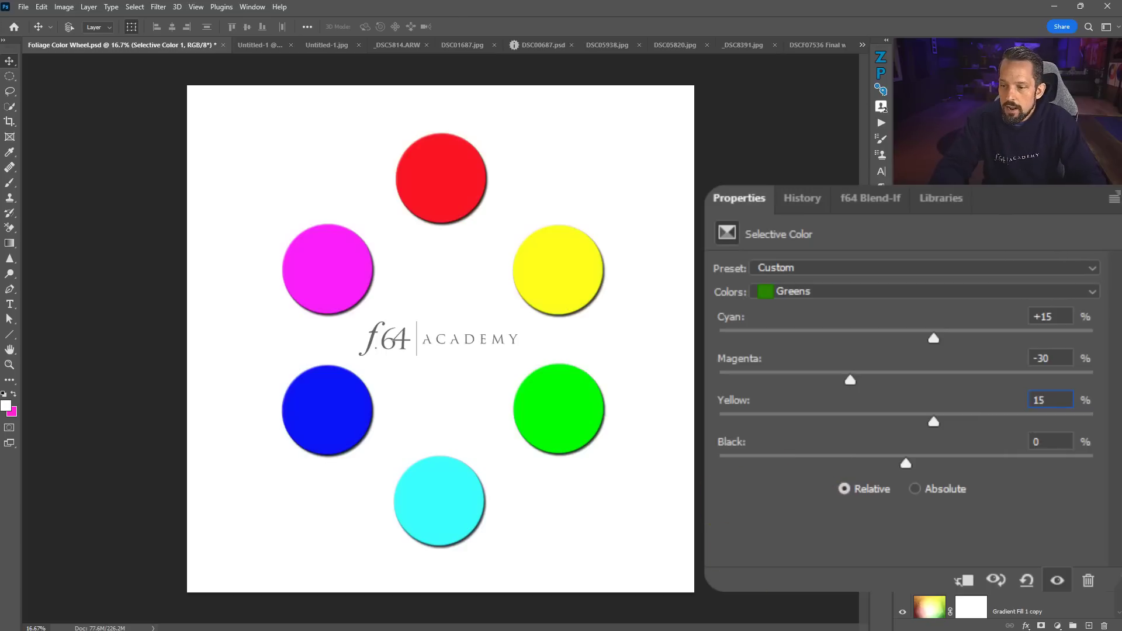
key("Return")
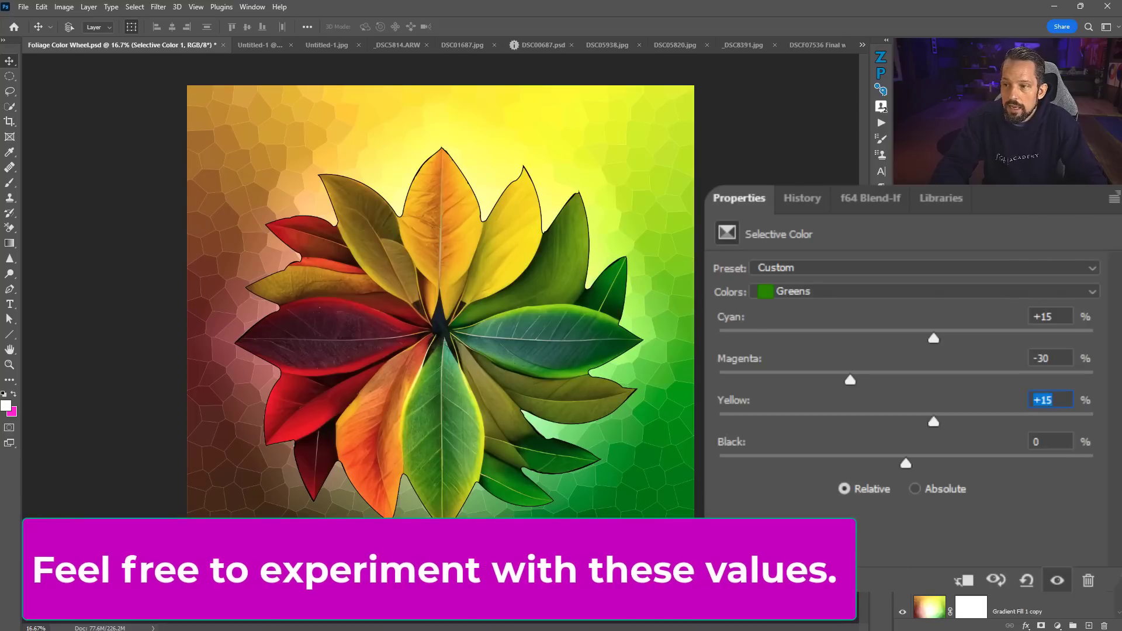
Reset Cyan, Magenta and Yellow of the Greens range to 0 for comparison, and restore them to 15%, -30% and 15%
left_click(1052, 316)
type("0")
left_click(1058, 358)
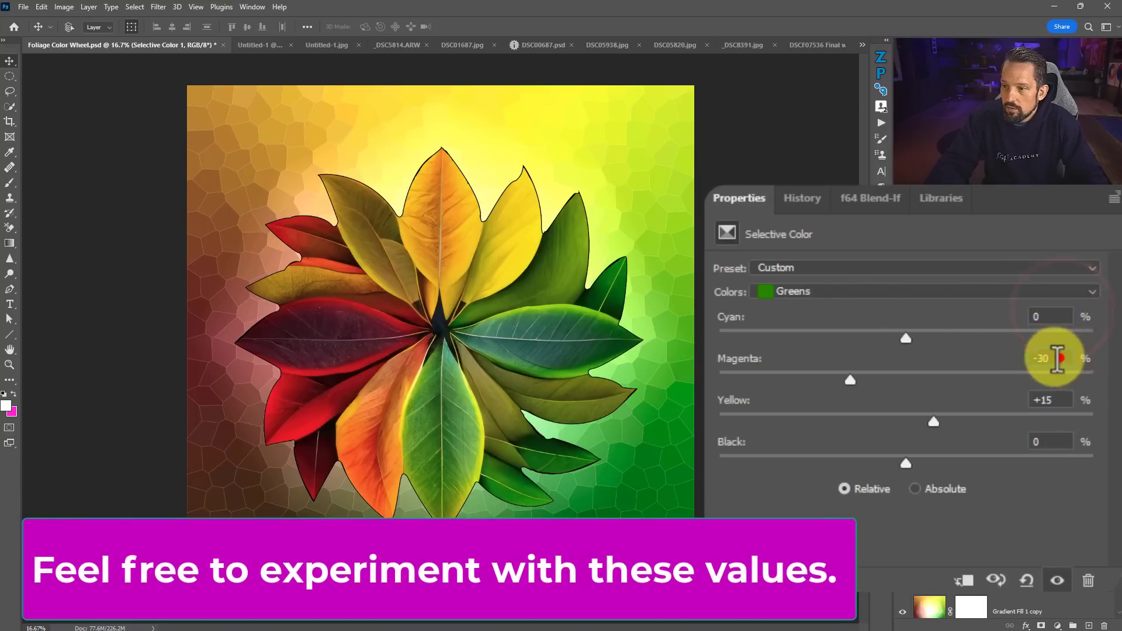
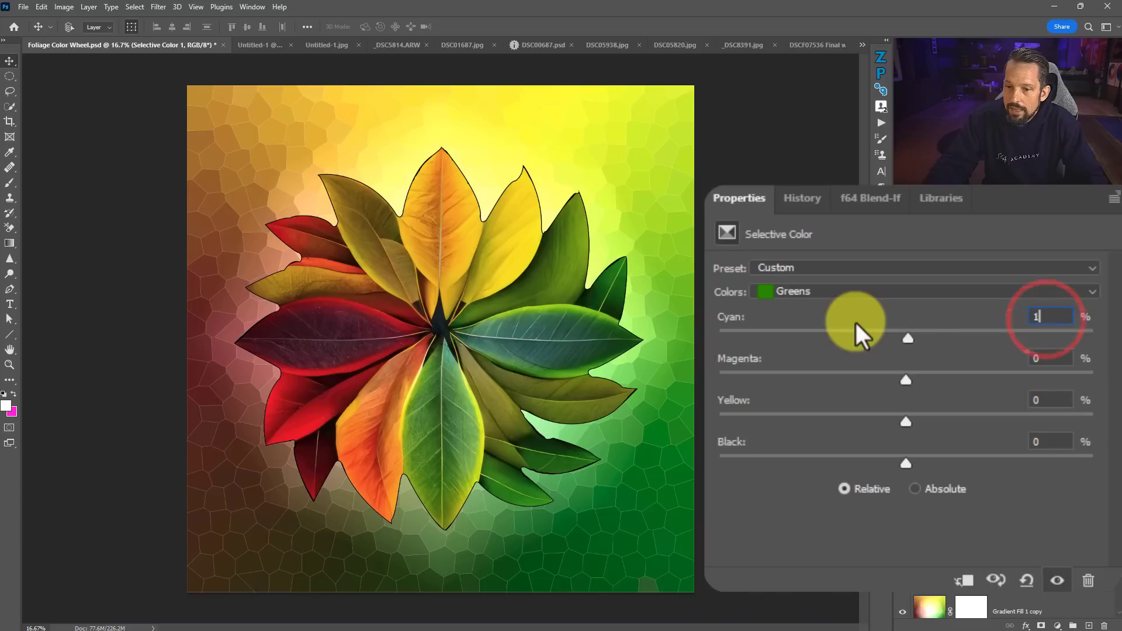
left_click(1043, 359)
type("-30")
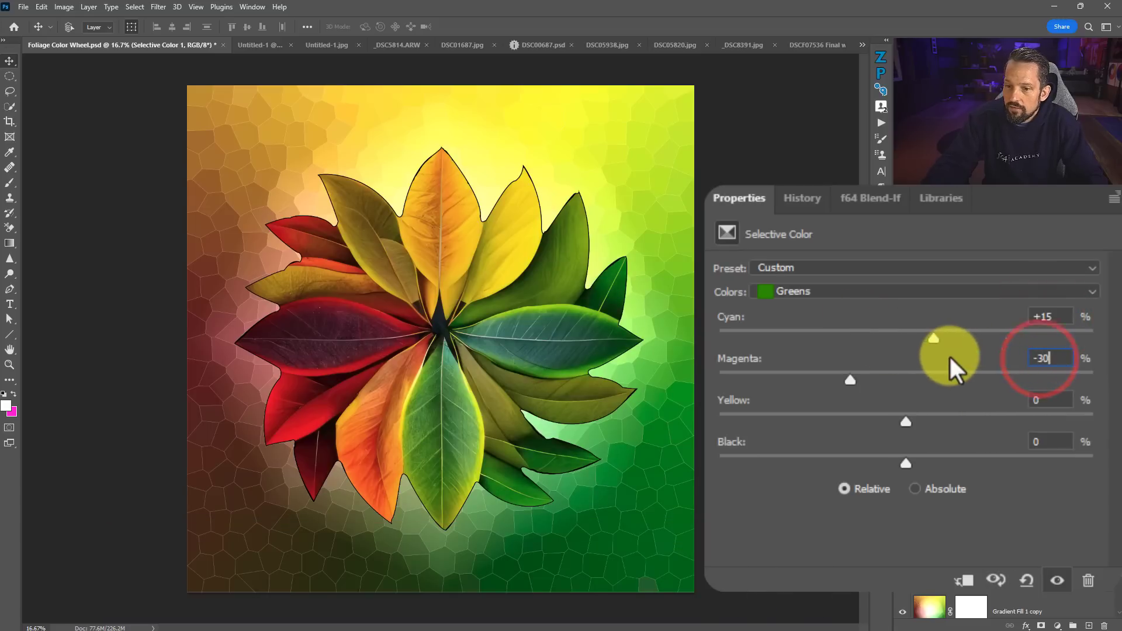
left_click(1060, 398)
type("15")
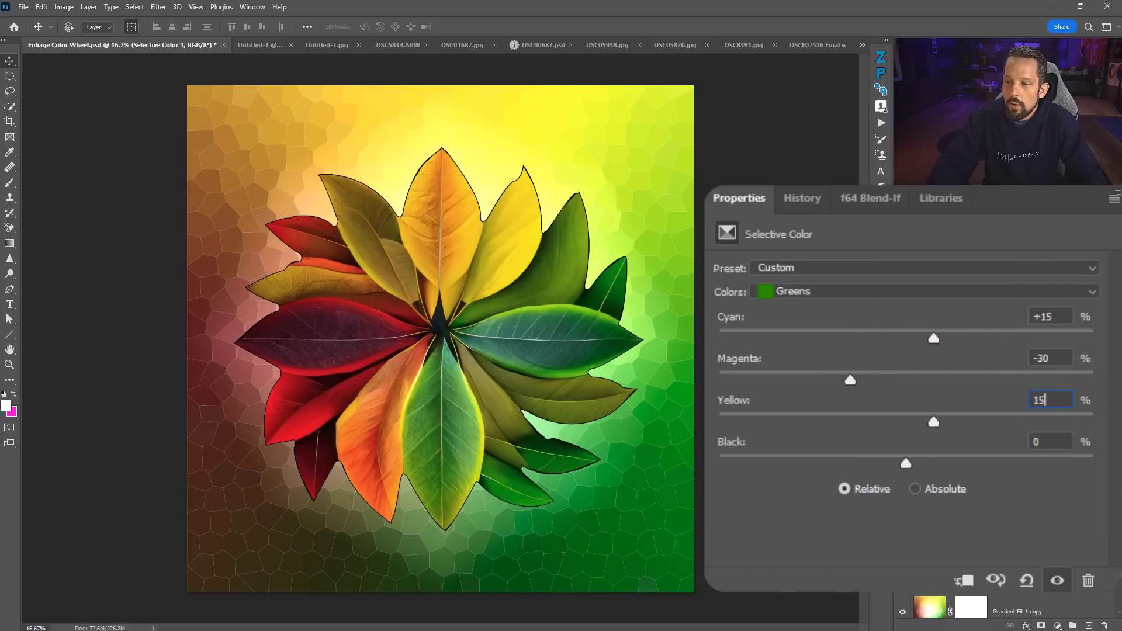
key("Return")
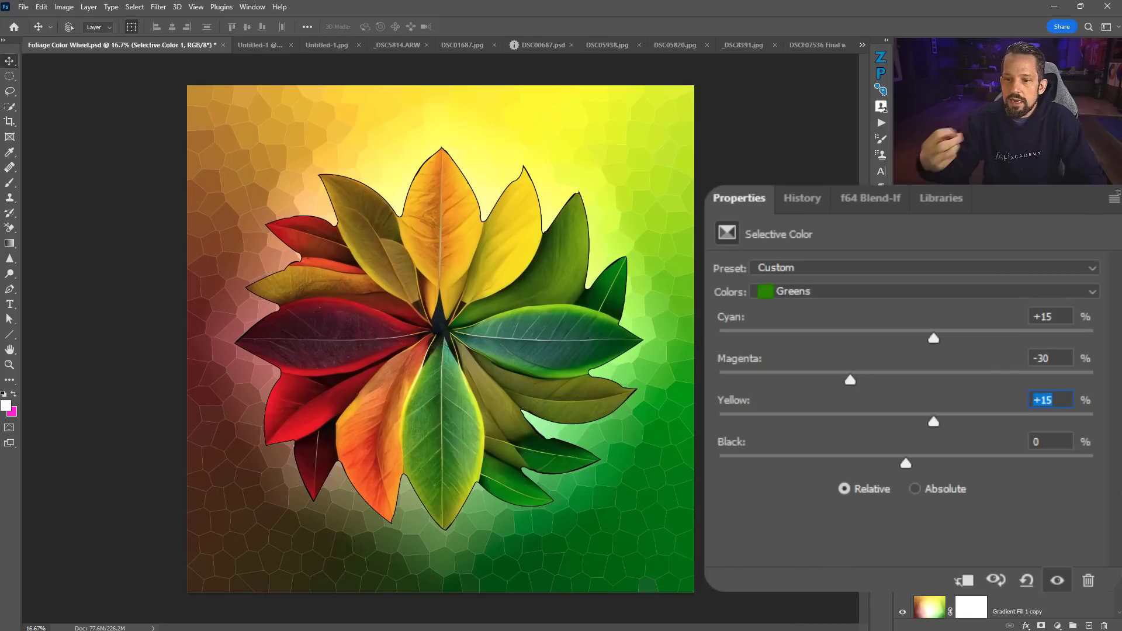
Set the Black value of the Greens range to 10%
left_click(1047, 439)
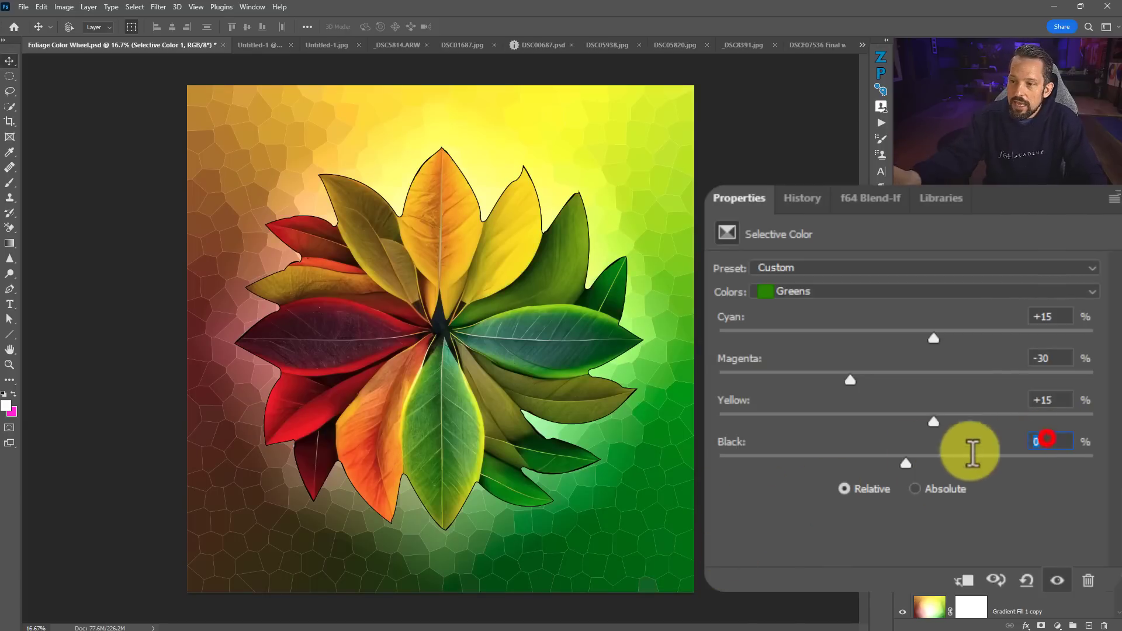
type("10")
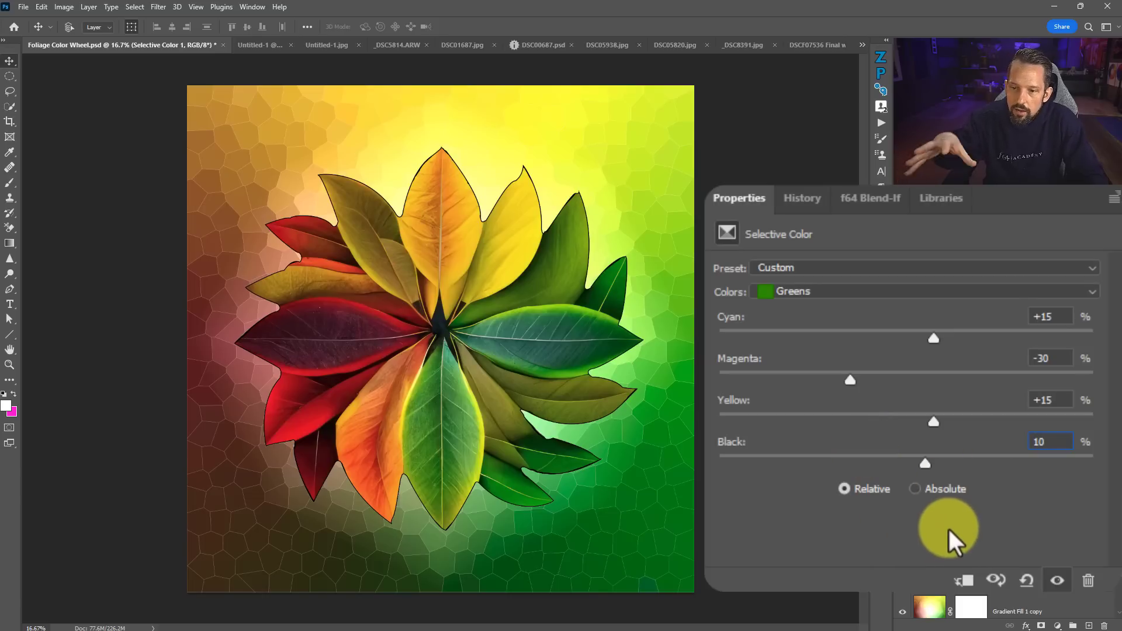
key("Return")
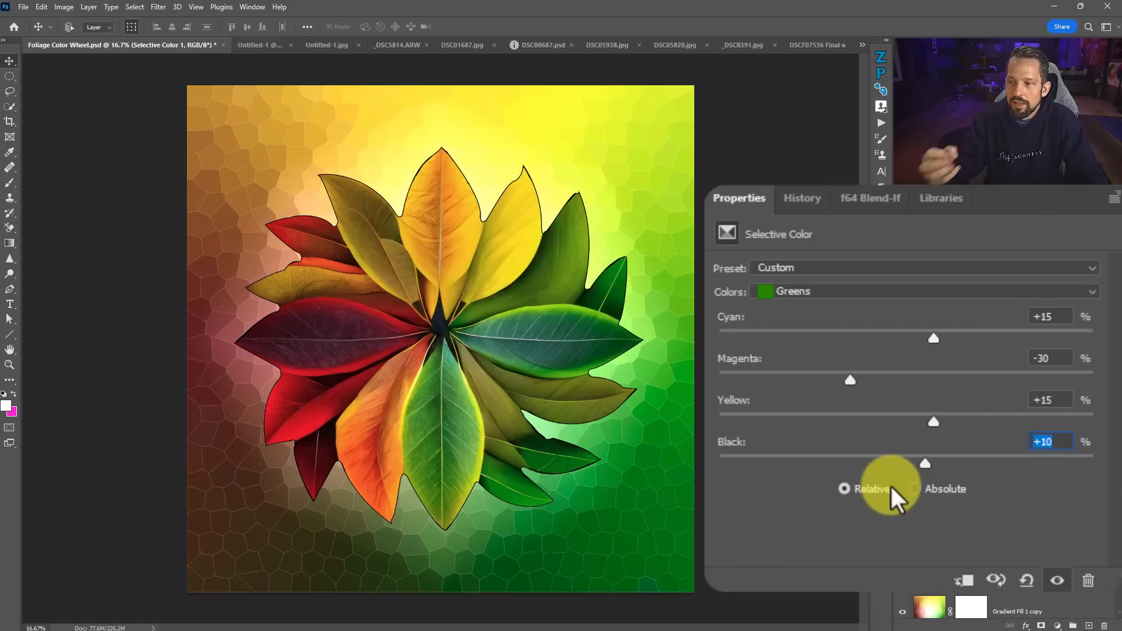
Switch Selective Color 1 to the Reds range and consult the coloured slider reference in the Untitled-1 document
left_click(836, 296)
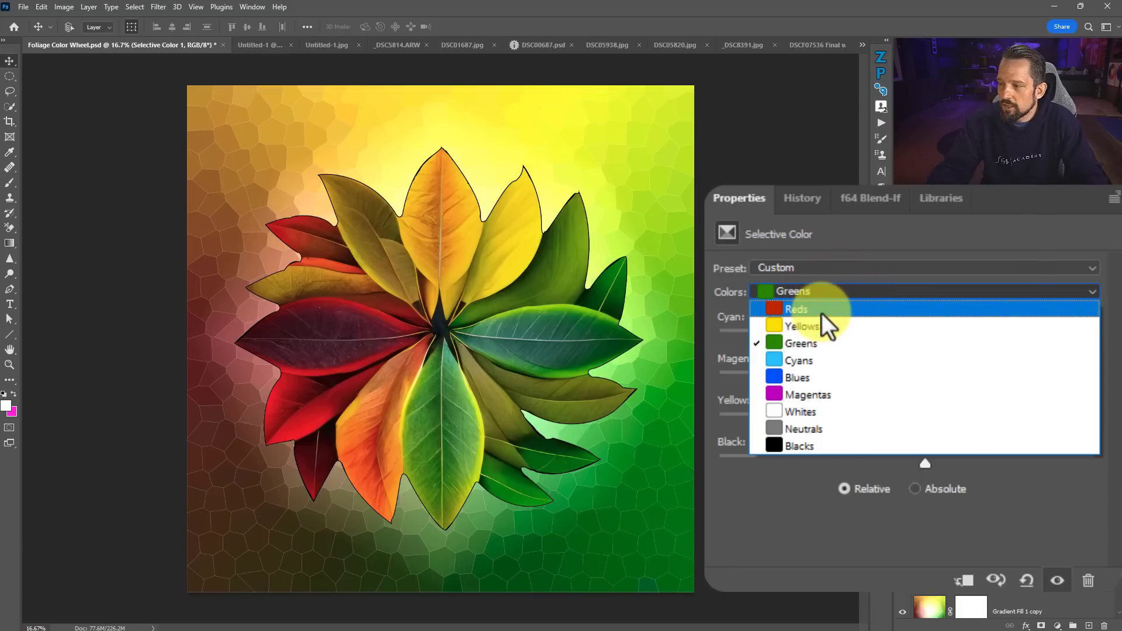
left_click(821, 312)
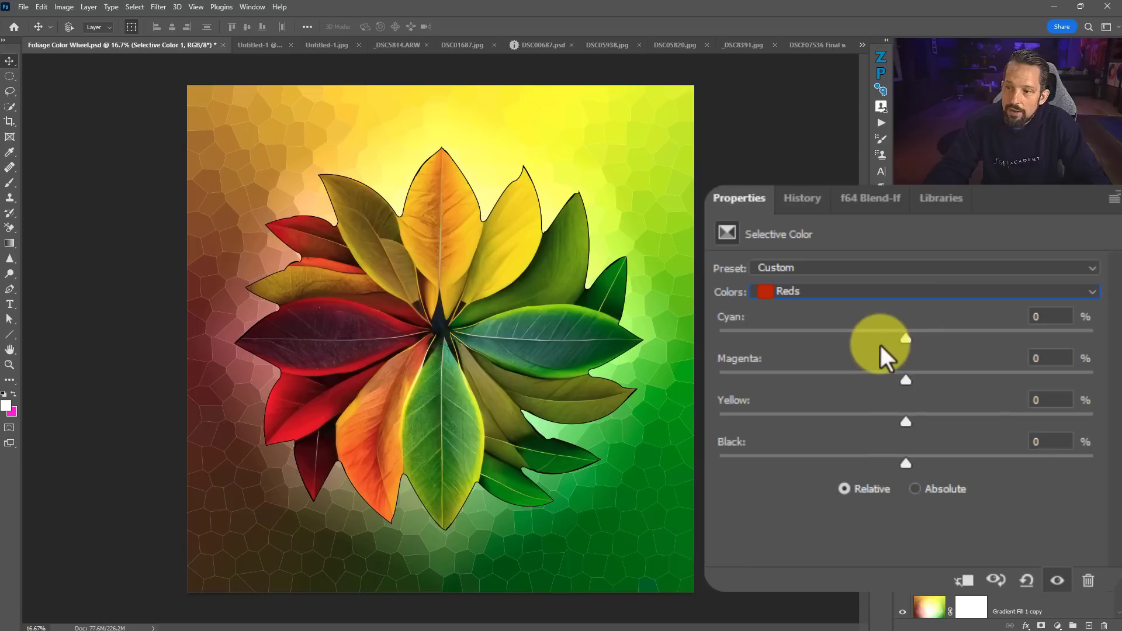
left_click(250, 45)
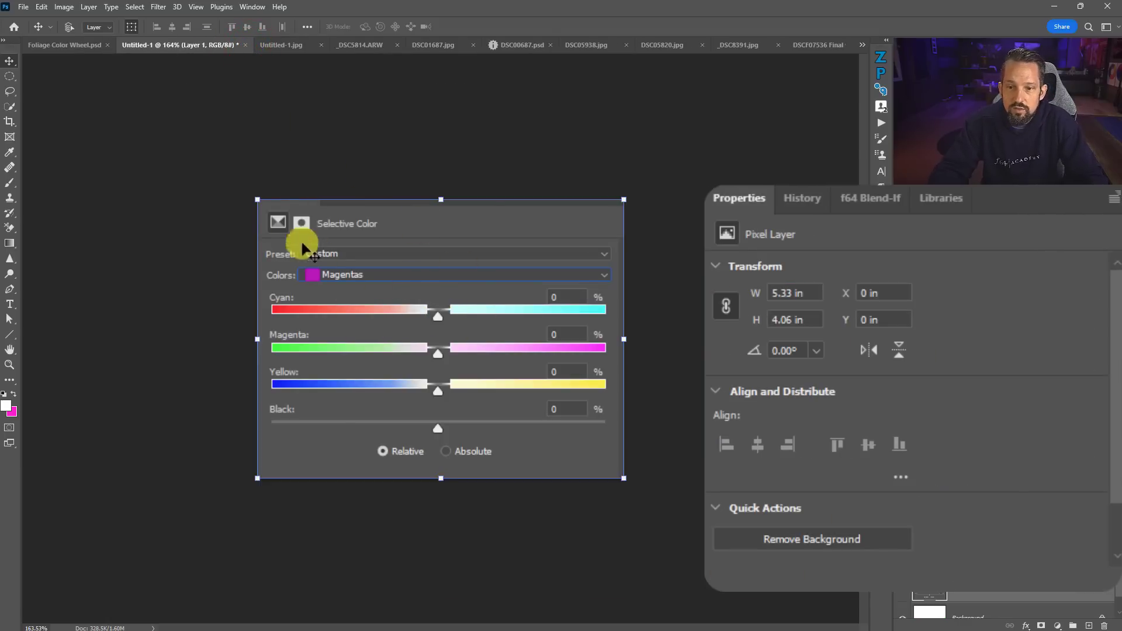
left_click(83, 45)
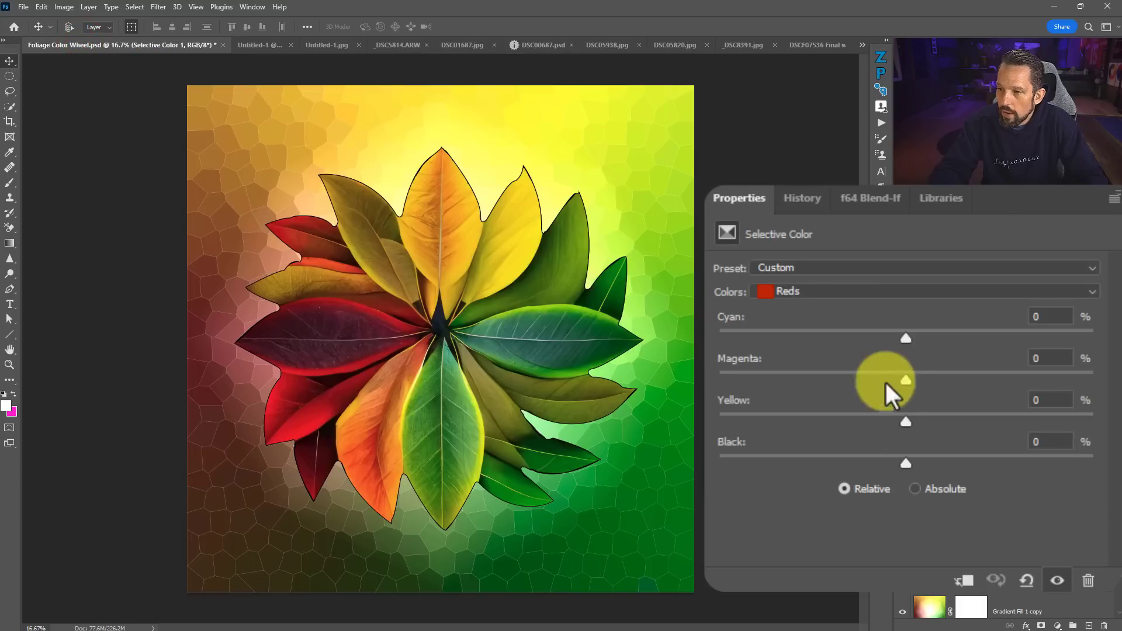
For the Reds range, set Cyan to -30%, Magenta and Yellow to 15%, and Black to 10%
left_click(1060, 316)
type("-30")
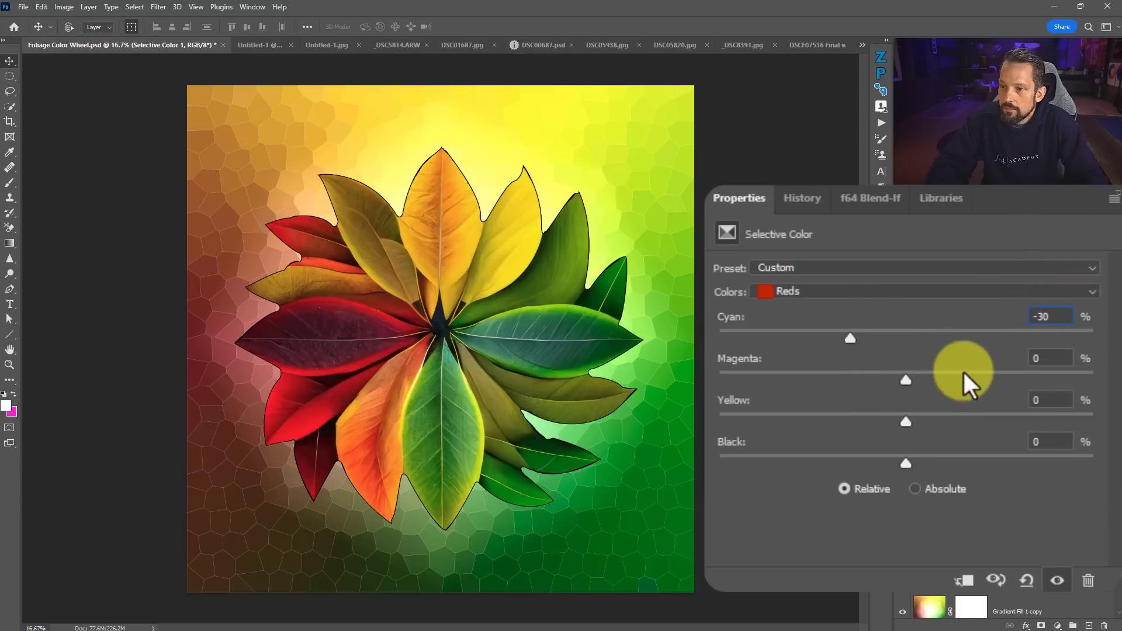
key("Tab")
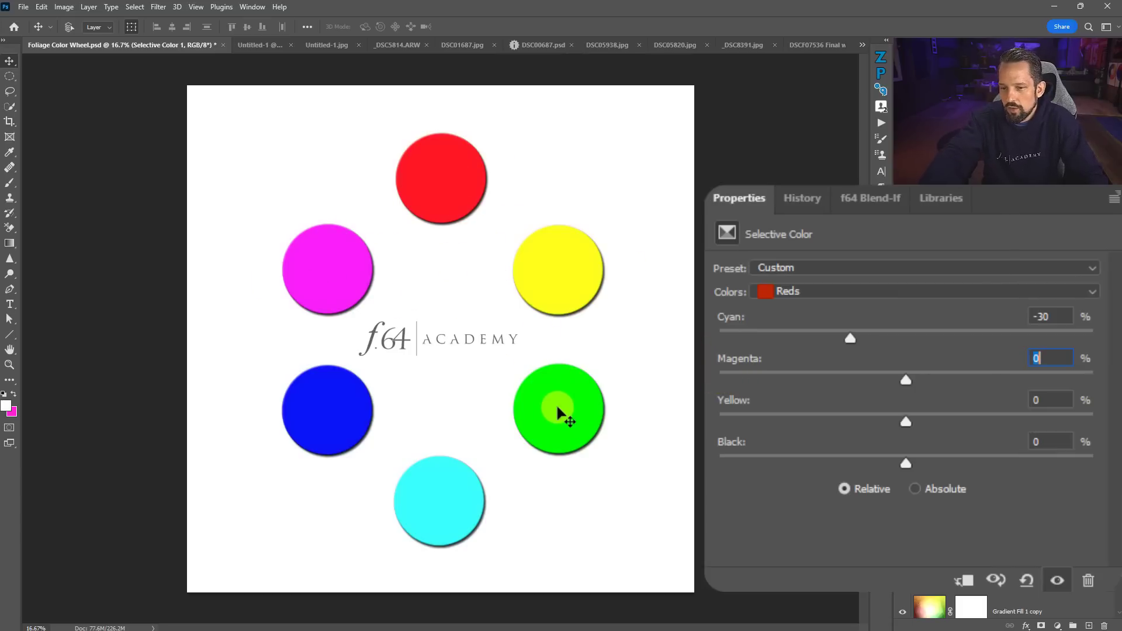
type("15")
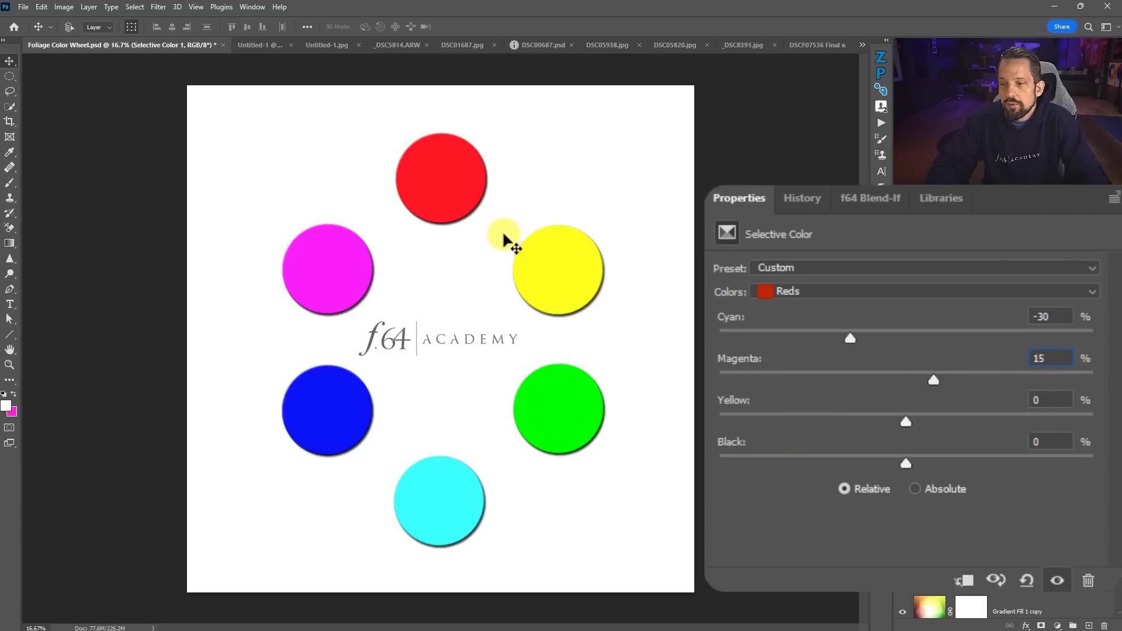
left_click(1046, 401)
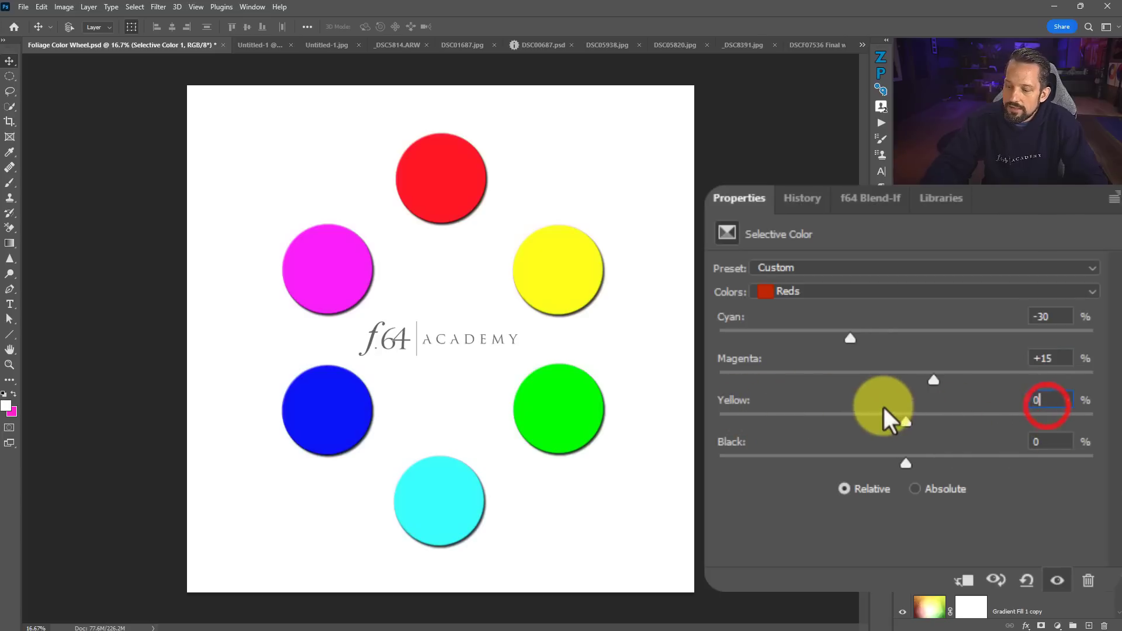
type("15")
left_click(1046, 442)
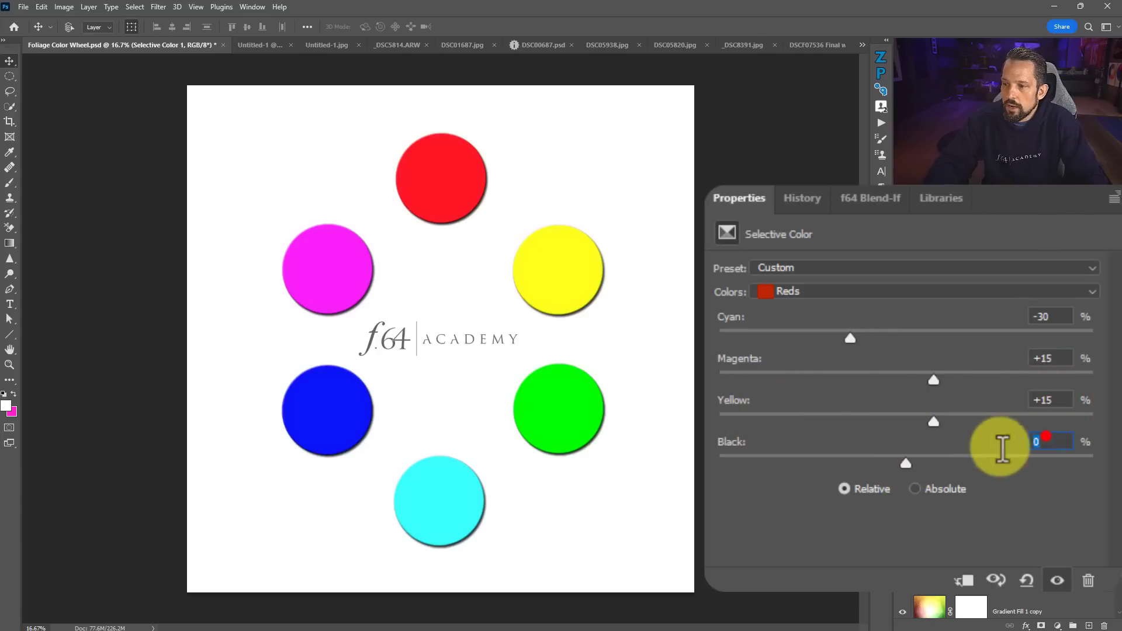
type("10")
Hide the f64 Color Wheel layer and toggle the Selective Color 1 layer off and on to compare before and after
left_click(902, 536)
left_click(902, 498)
left_click(902, 498)
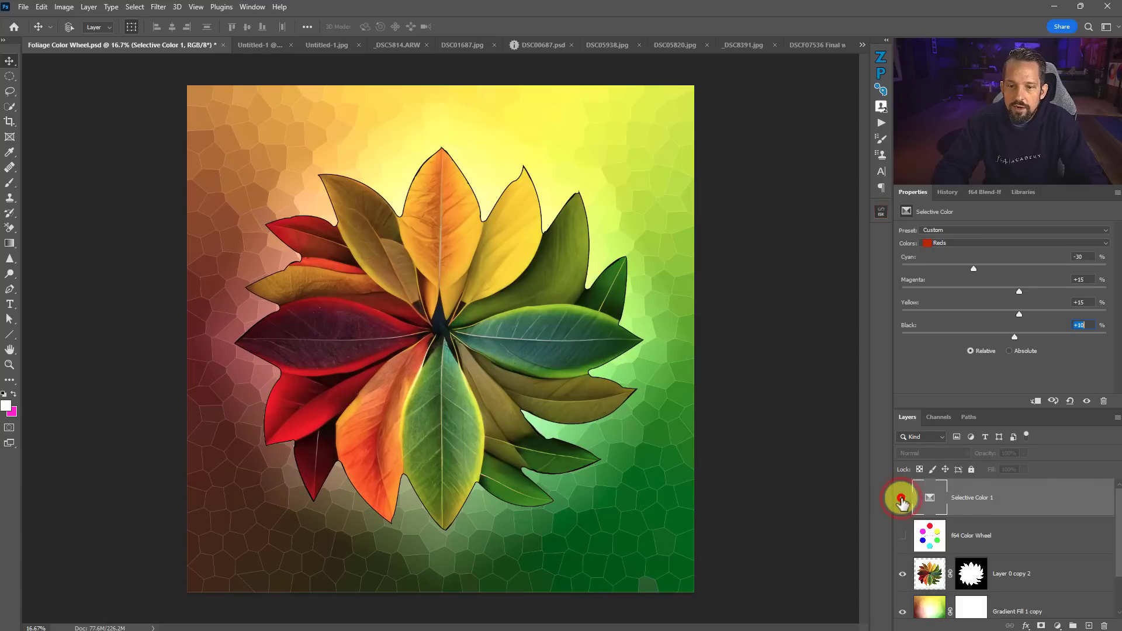
left_click(902, 498)
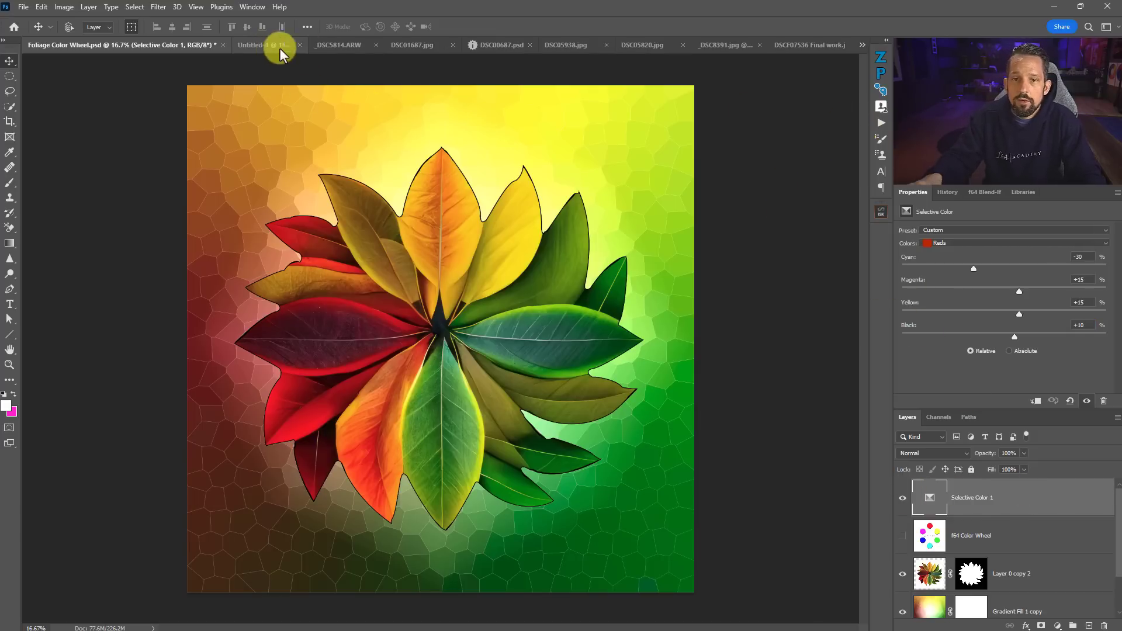
Run the Foliage Pop Mild action from the Foliage Color f64 Academy set on the _DSC5814.ARW waterfall image
left_click(329, 49)
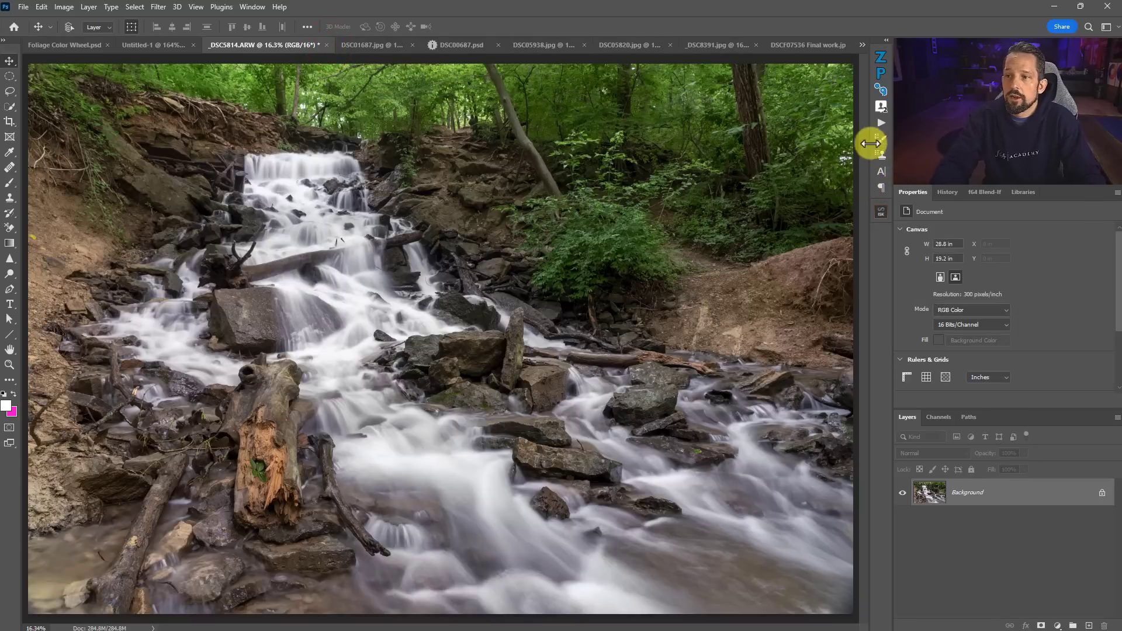
left_click(880, 122)
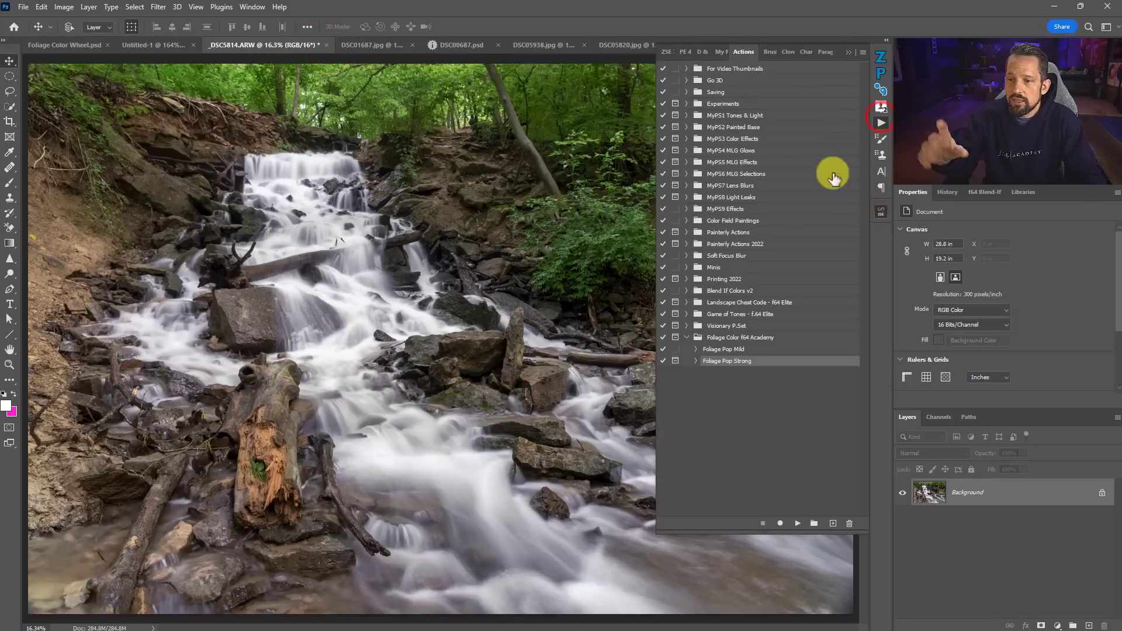
left_click(724, 350)
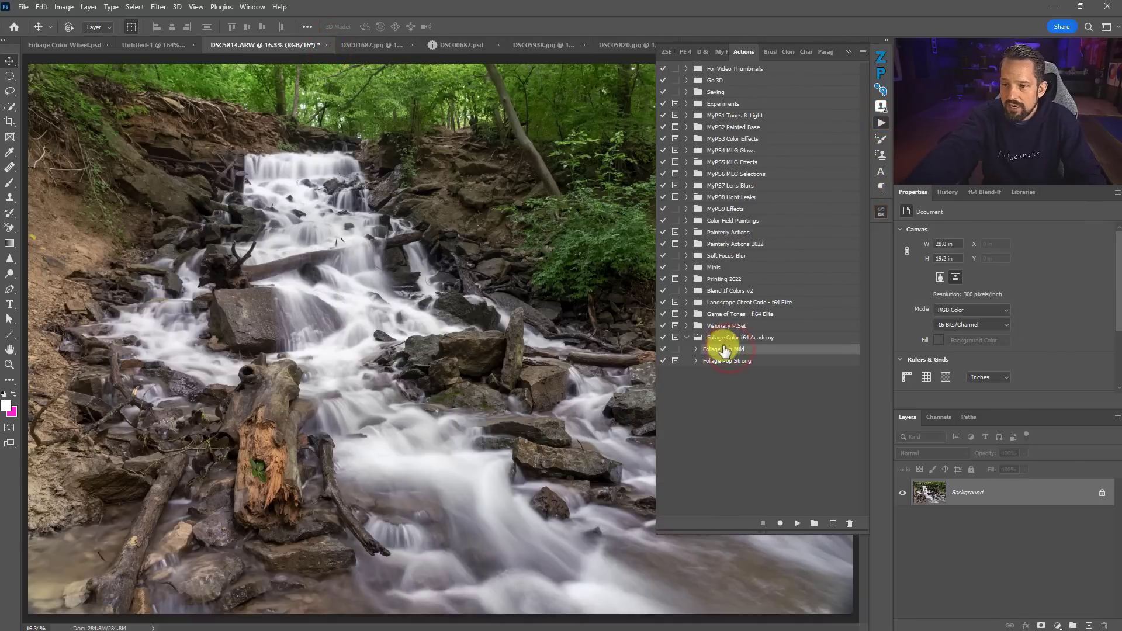
left_click(750, 362)
left_click(754, 351)
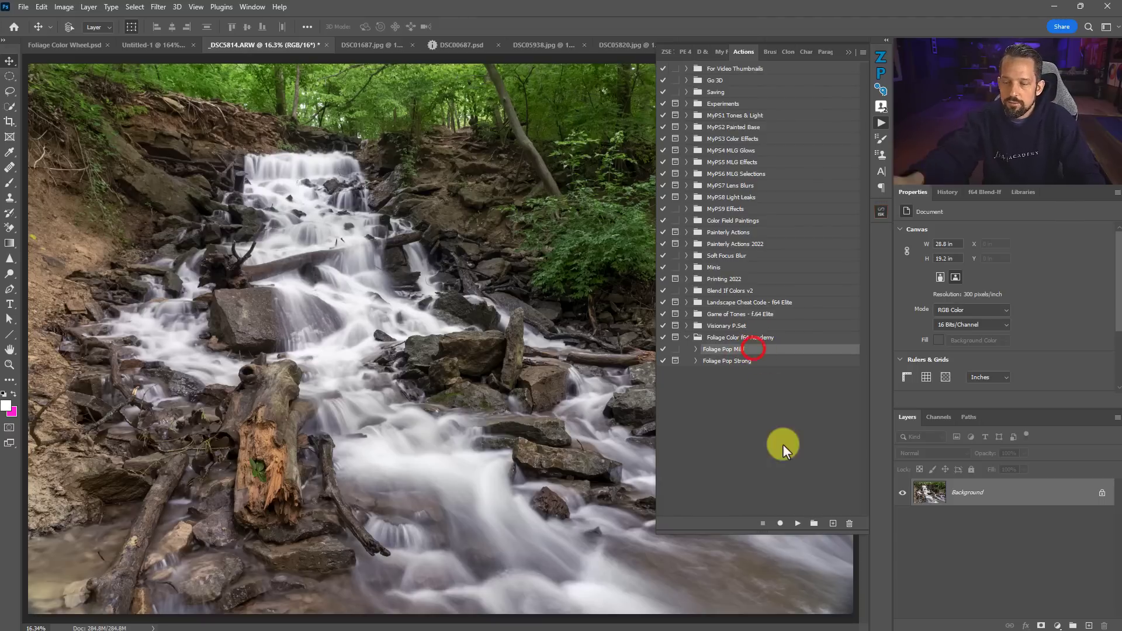
left_click(796, 524)
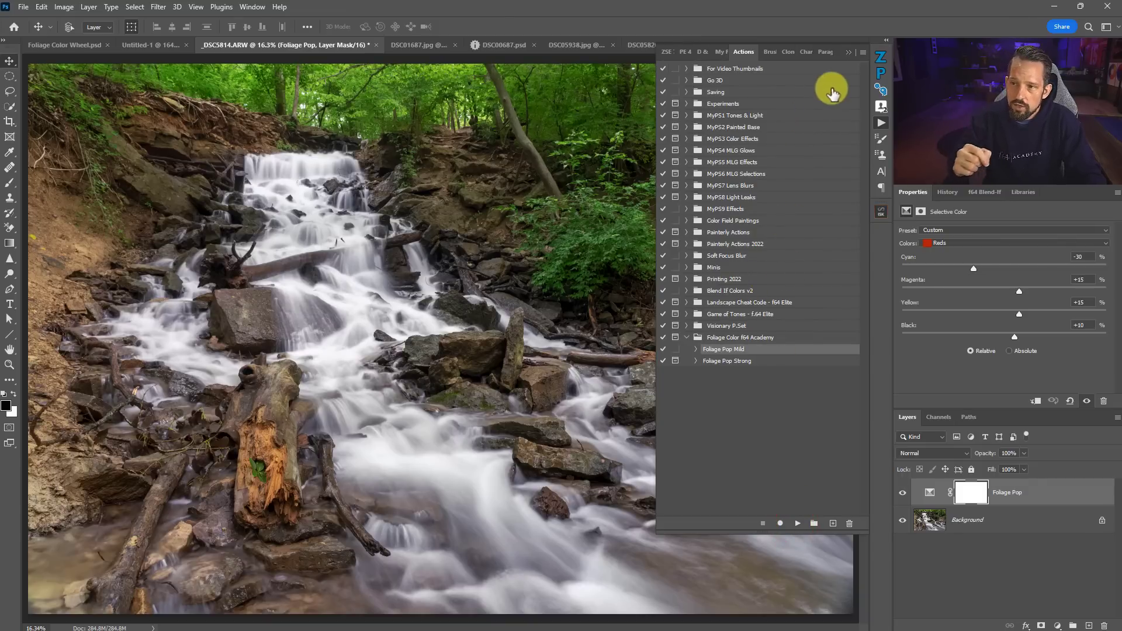
Toggle the visibility of the Foliage Pop layer to compare the whole waterfall image before and after
left_click(903, 494)
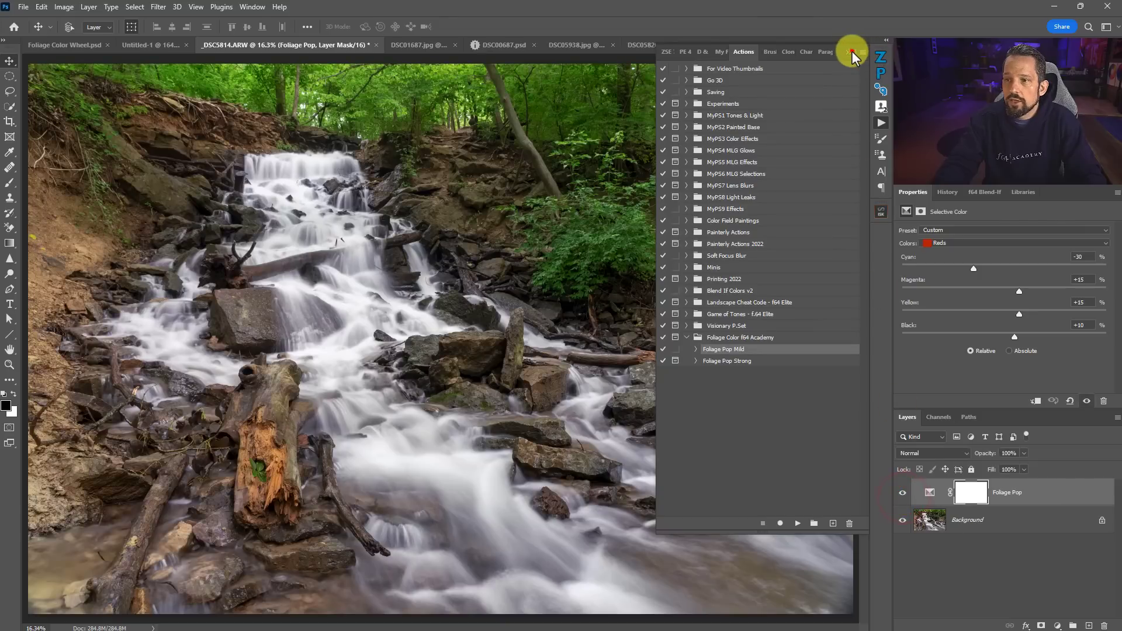
left_click(849, 52)
left_click(901, 492)
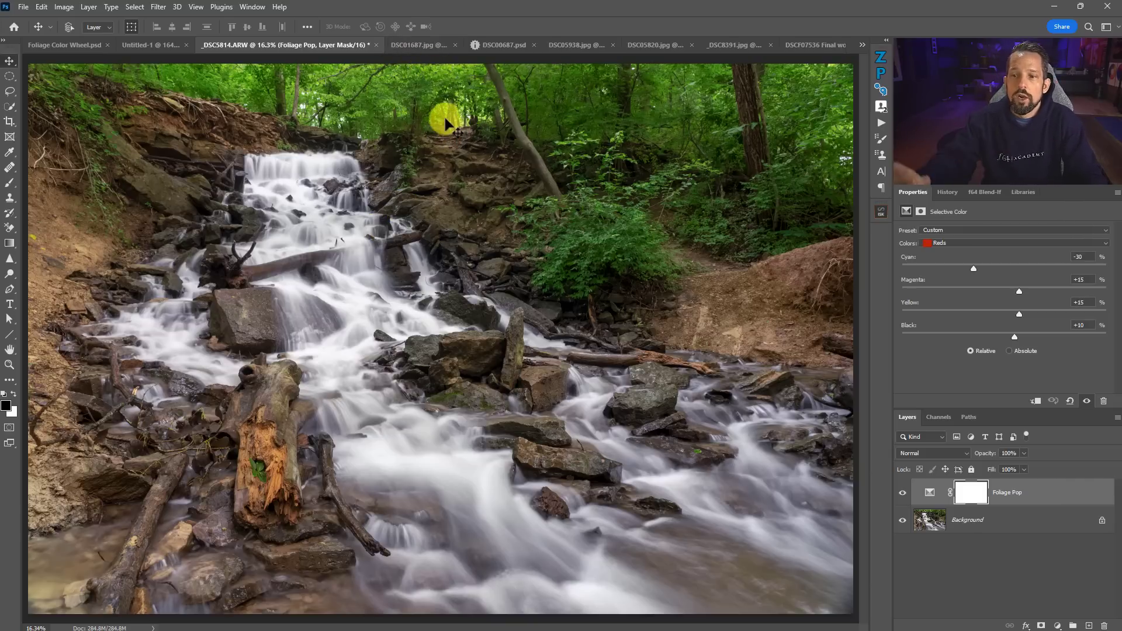
Apply the Foliage Pop Mild action to the DSC01687.jpg forest image
left_click(427, 45)
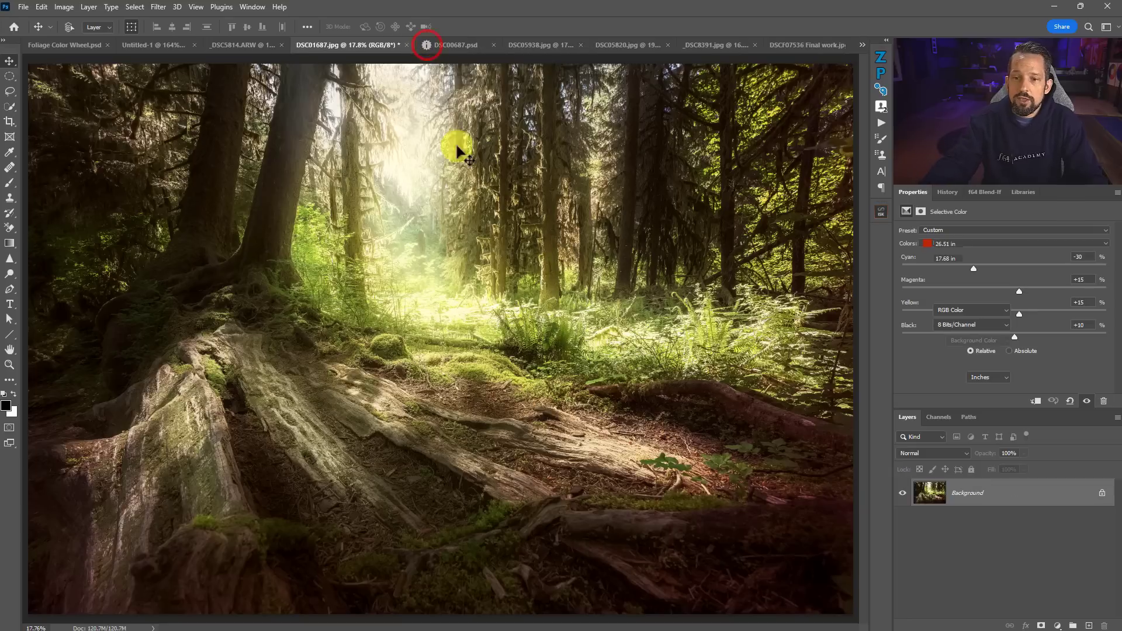
left_click(881, 124)
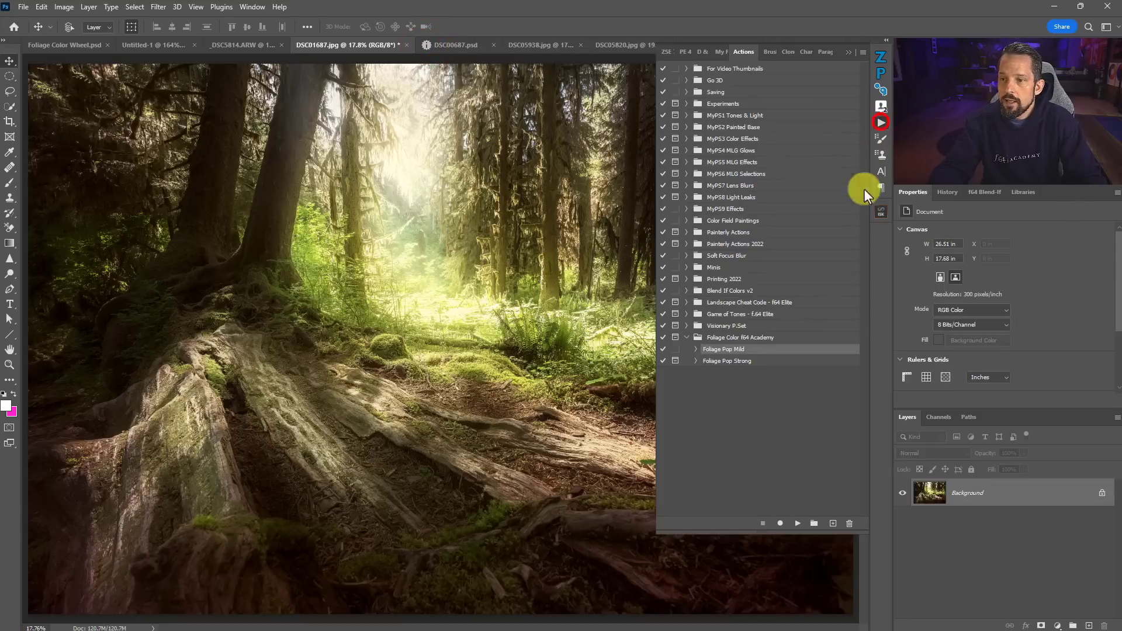
left_click(797, 523)
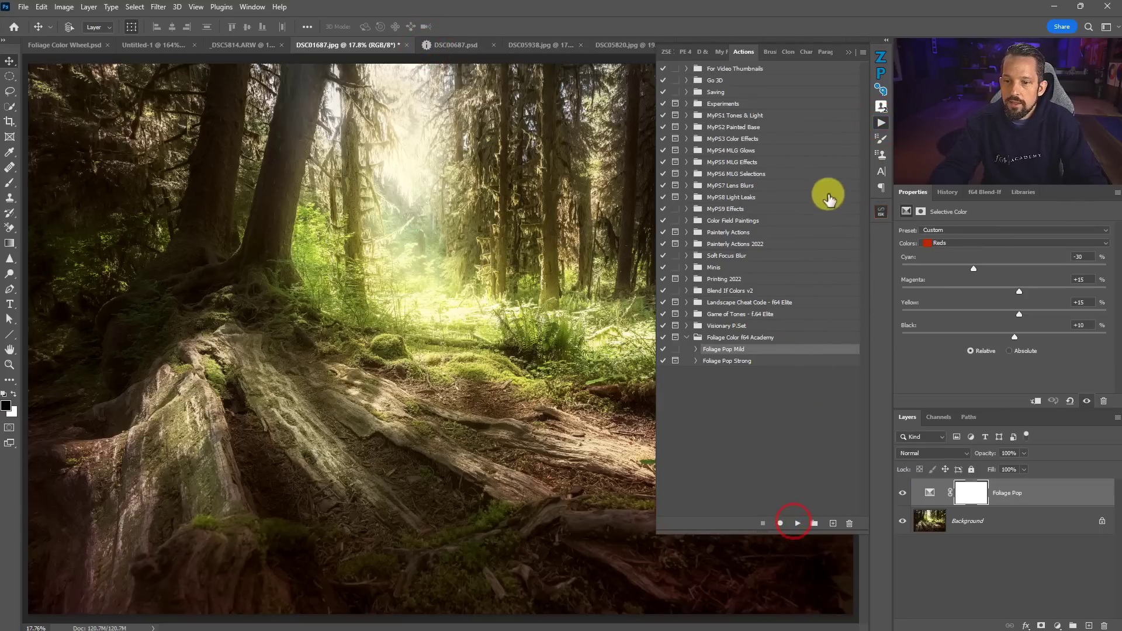
left_click(842, 54)
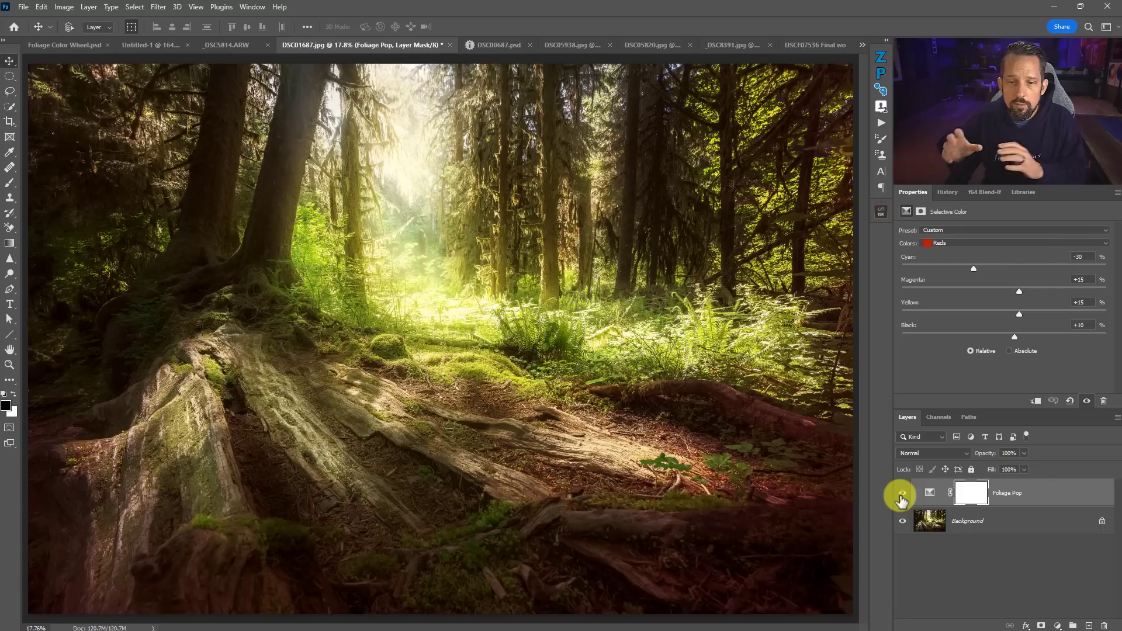
Run the Foliage Pop Strong action on DSC00687.psd and continue past its message
left_click(468, 52)
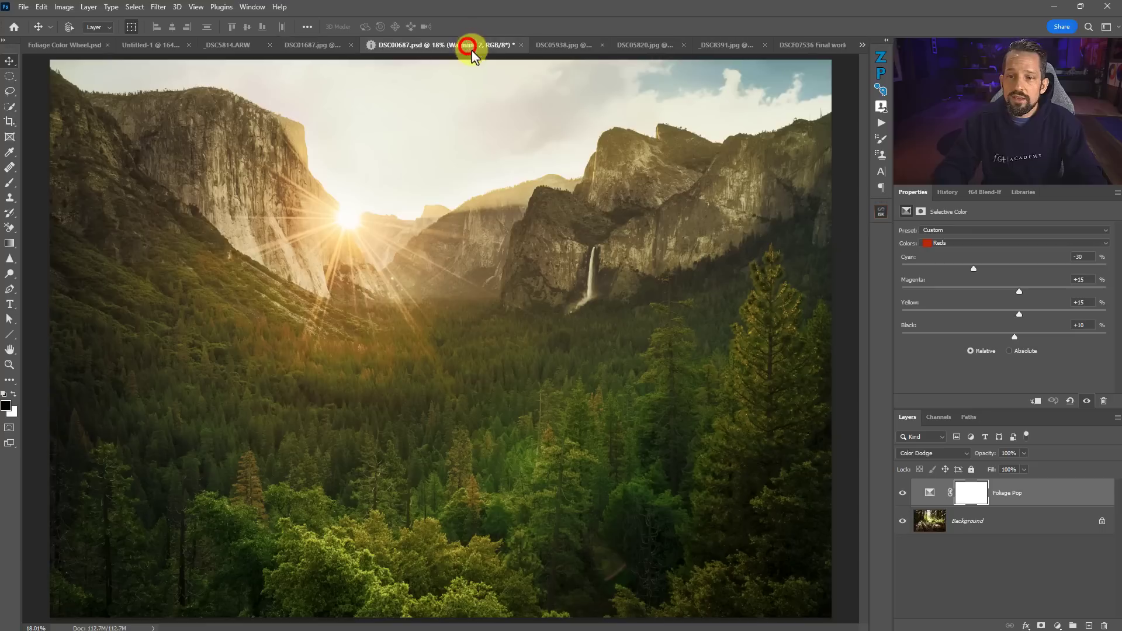
left_click(881, 123)
left_click(726, 363)
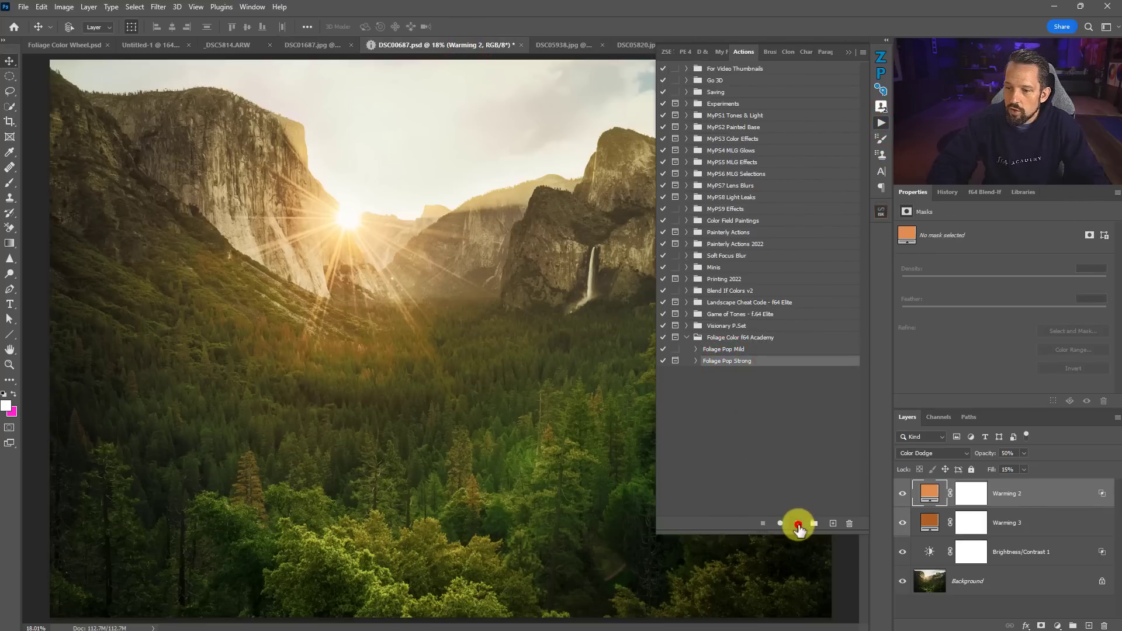
left_click(798, 524)
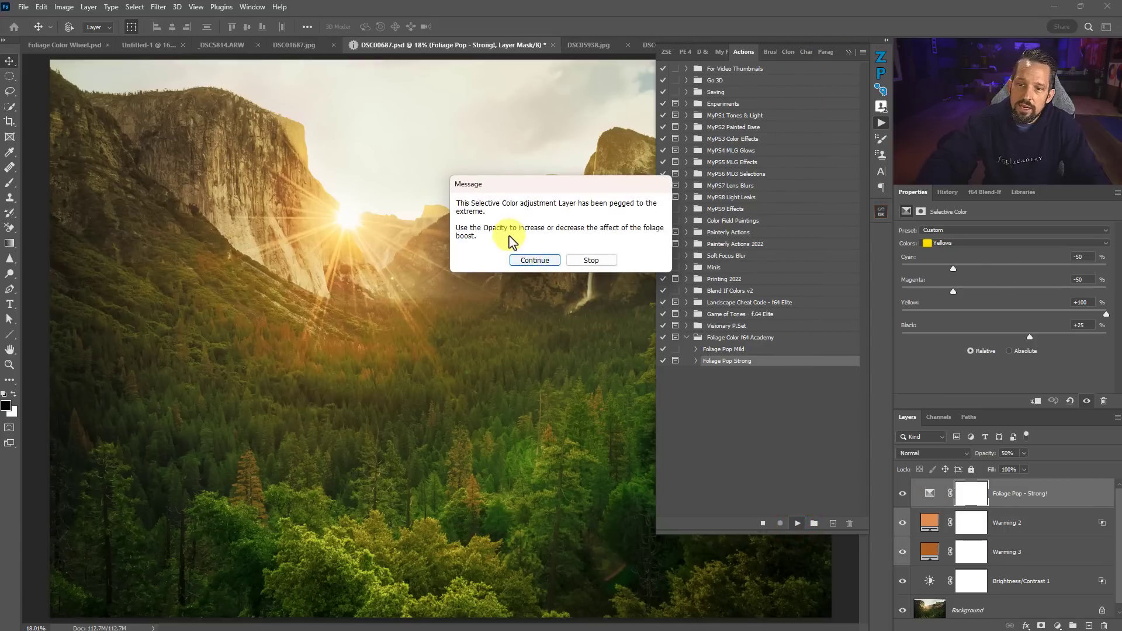
left_click(534, 260)
left_click(851, 53)
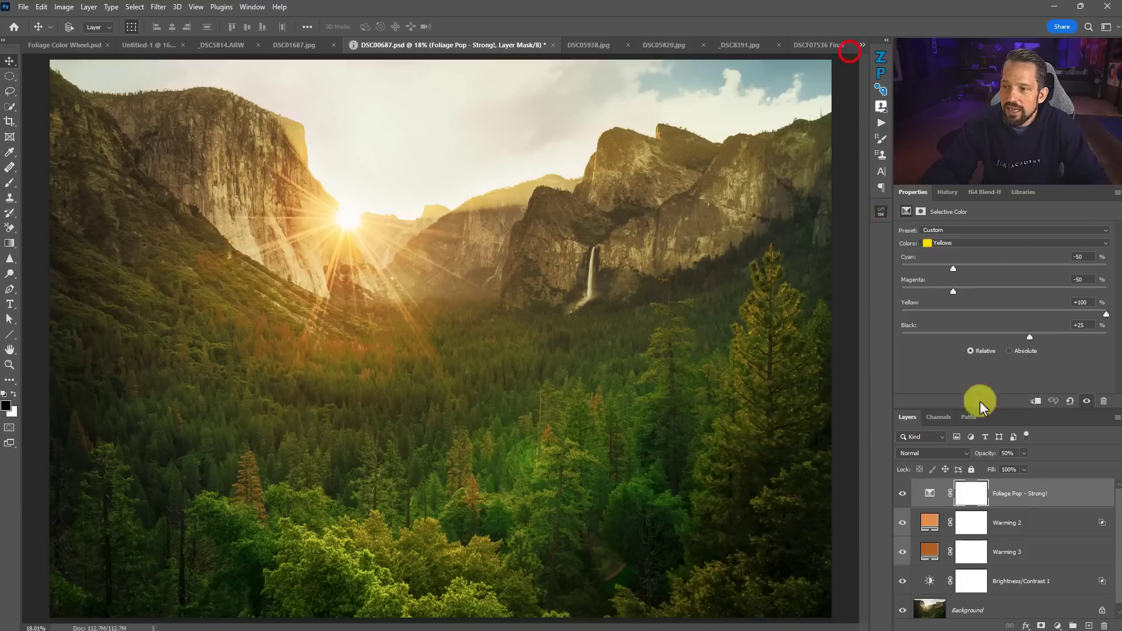
Set the opacity of the Foliage Pop - Strong! layer to 55% and review its Reds and Greens settings
left_click(1021, 454)
left_click_drag(999, 467, 1032, 465)
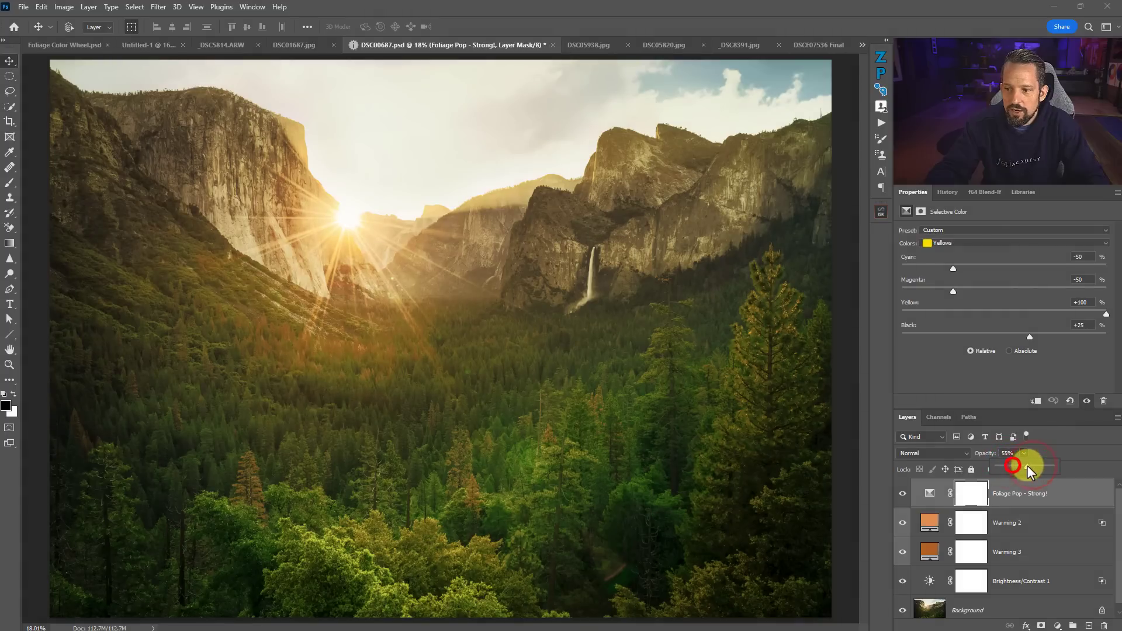
left_click(979, 242)
left_click(955, 251)
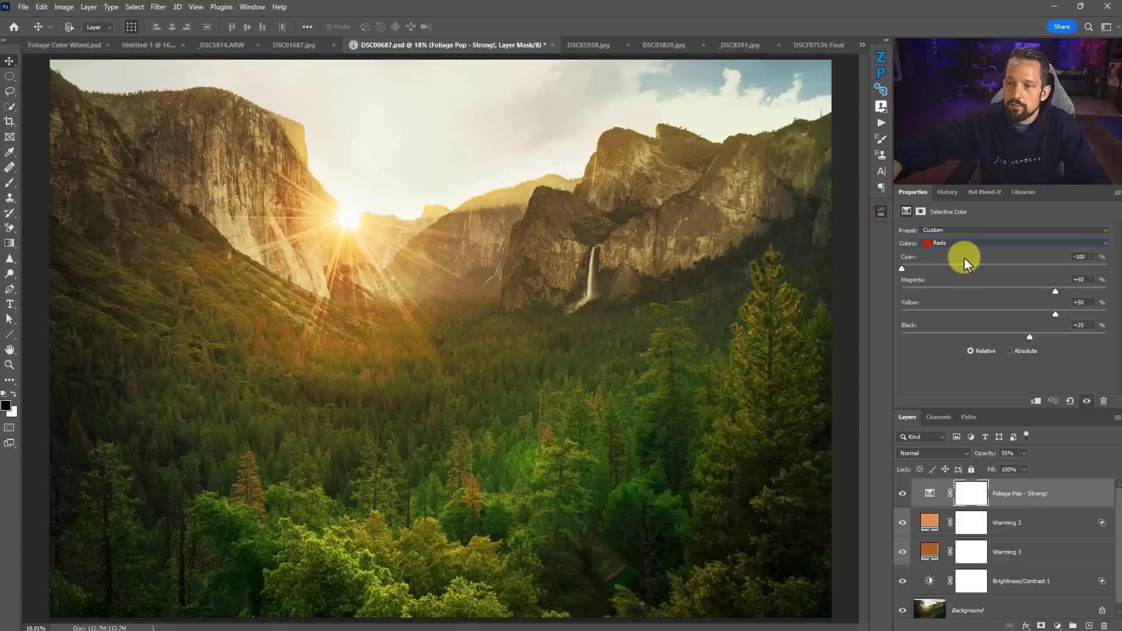
left_click(959, 245)
left_click(948, 272)
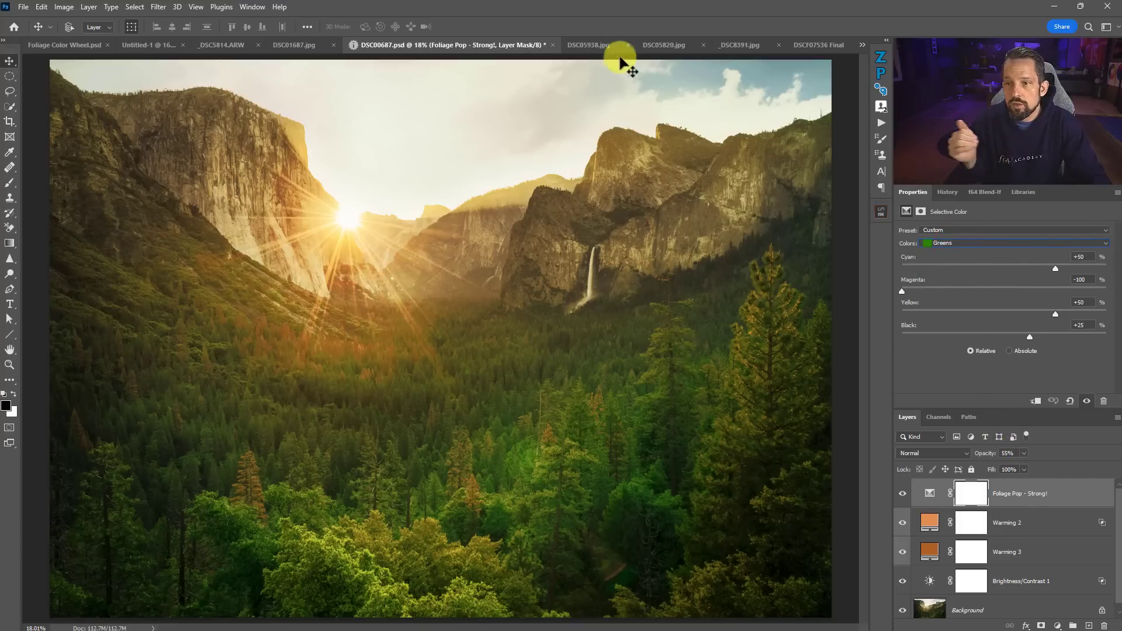
Run the Foliage Pop Strong action on DSC05938.jpg and set the resulting layer's opacity to 40%
left_click(591, 47)
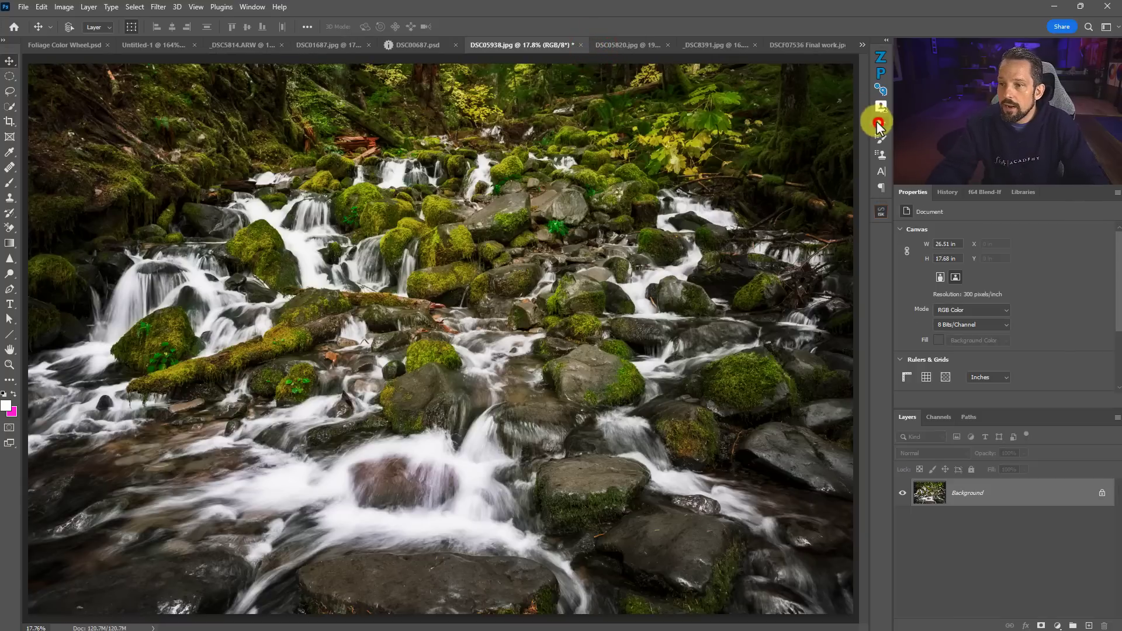
left_click(880, 123)
left_click(797, 523)
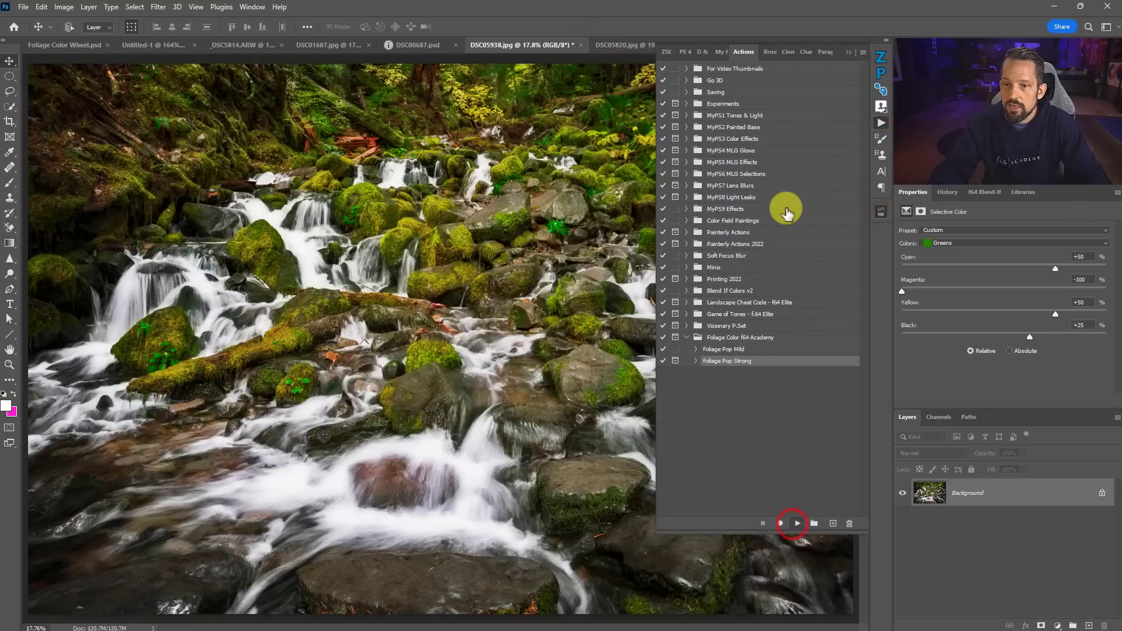
left_click(548, 261)
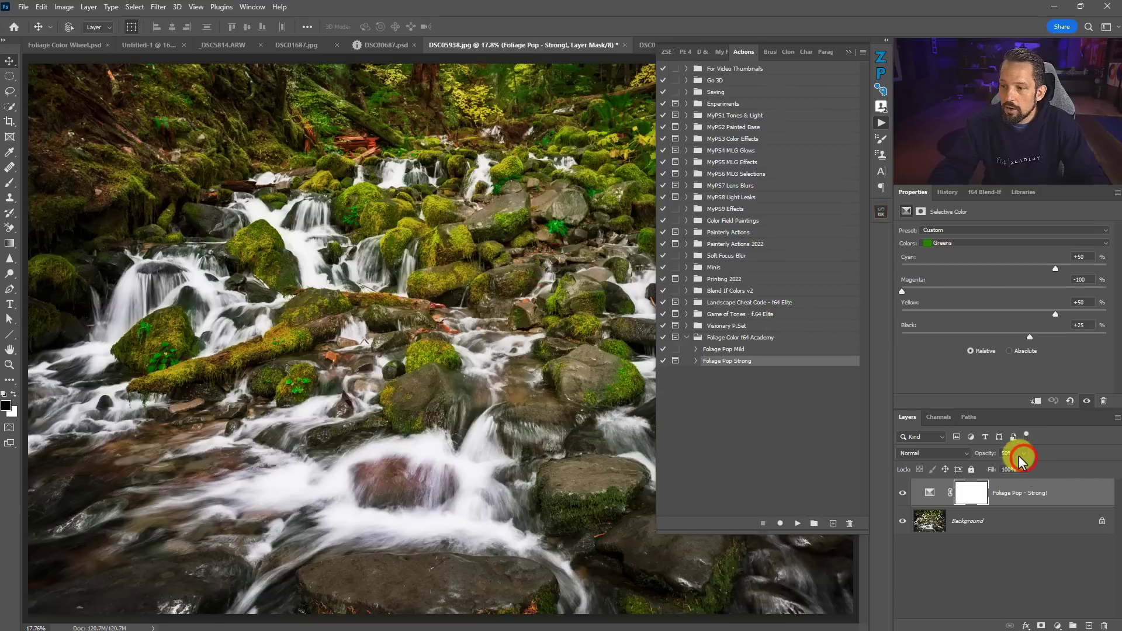
left_click_drag(1050, 465, 1033, 465)
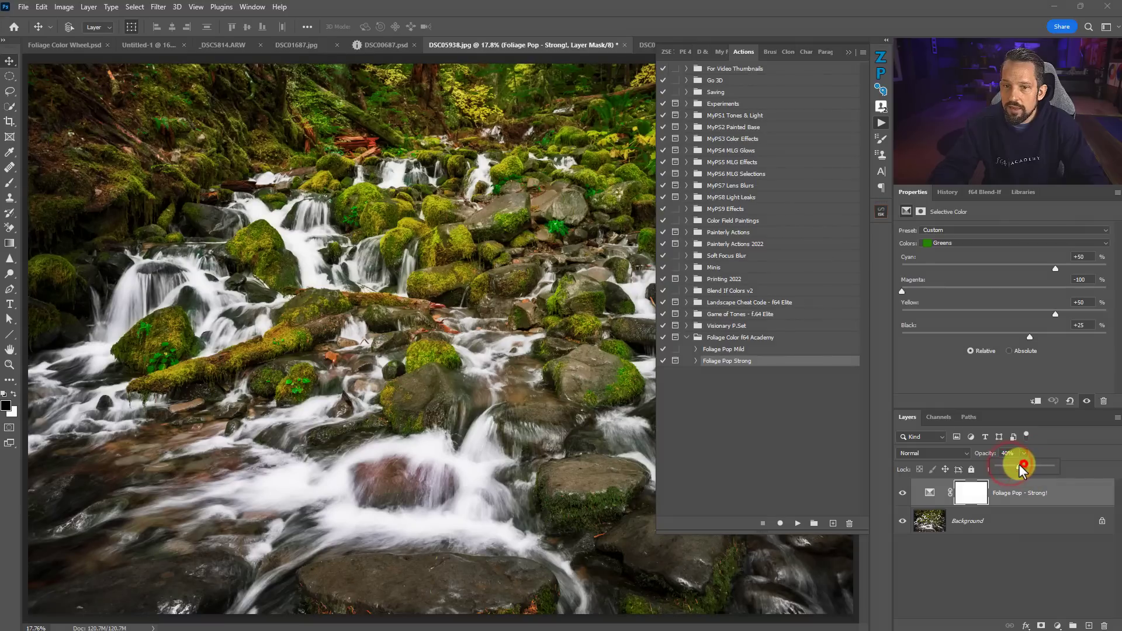
left_click(844, 52)
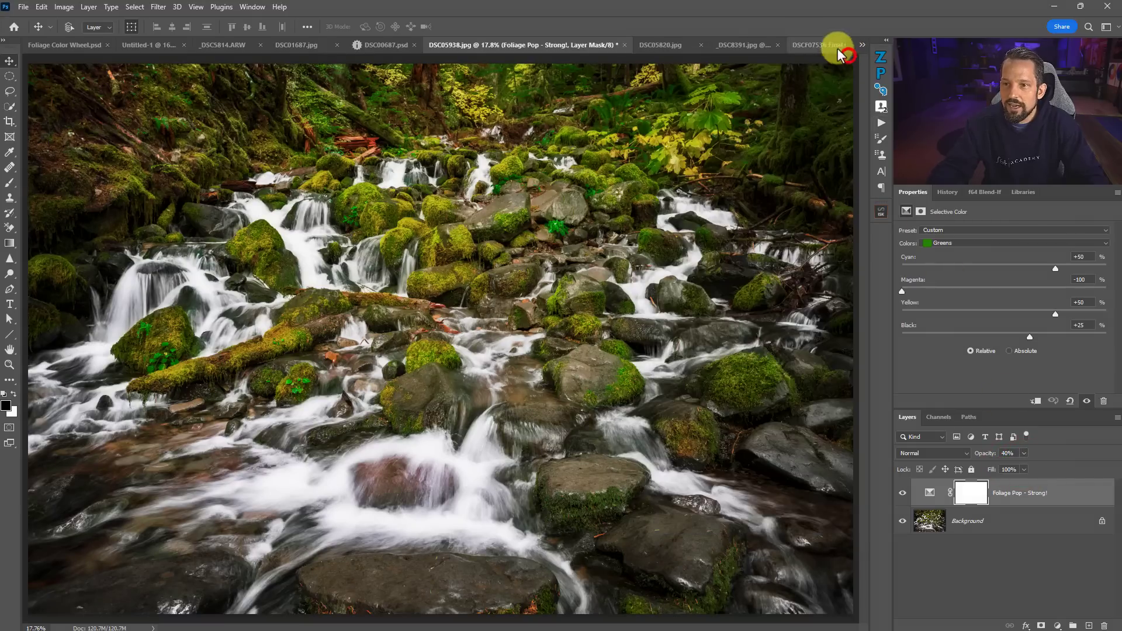
Run the Foliage Pop Strong action on DSC05820.jpg and set the resulting layer's opacity to 48%
left_click(662, 47)
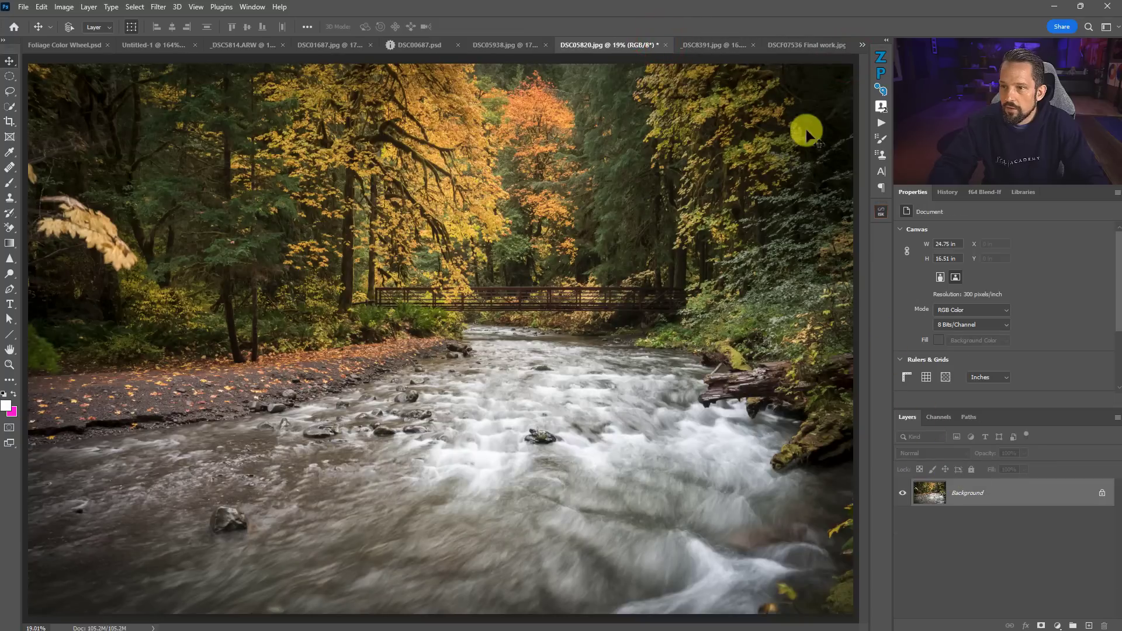
left_click(877, 123)
left_click(798, 524)
key("Return")
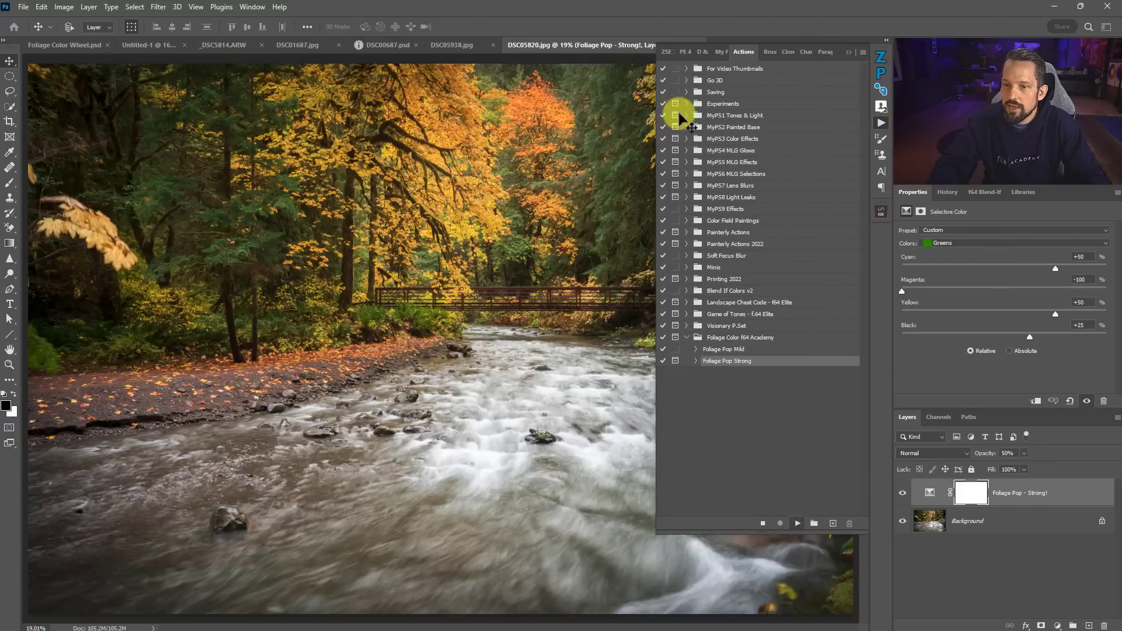
left_click(846, 50)
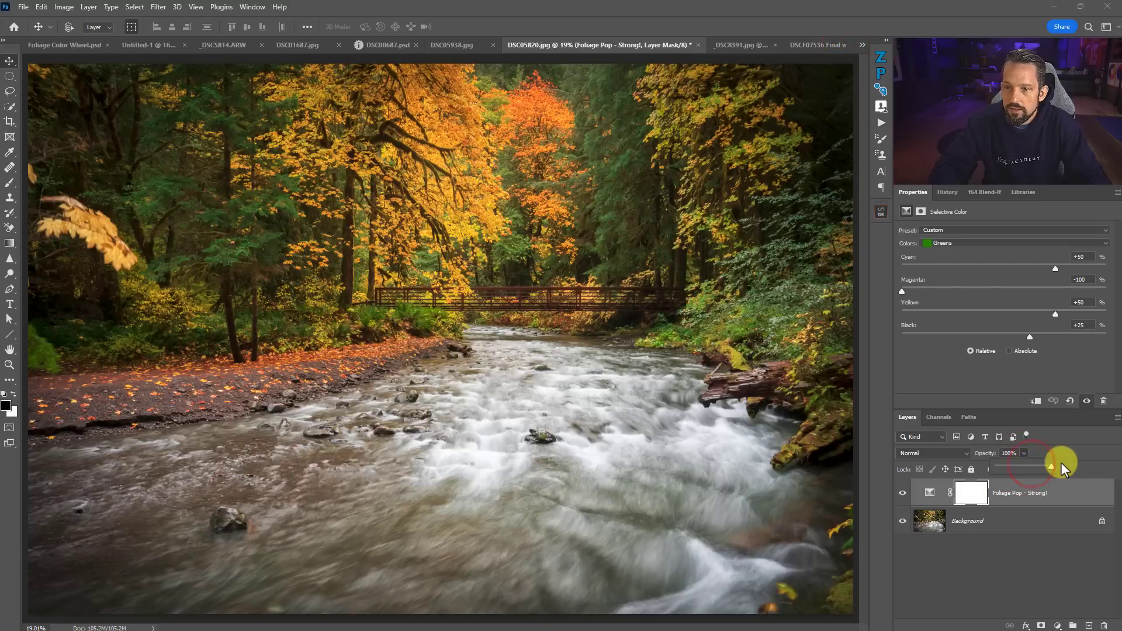
left_click_drag(1054, 465, 1026, 467)
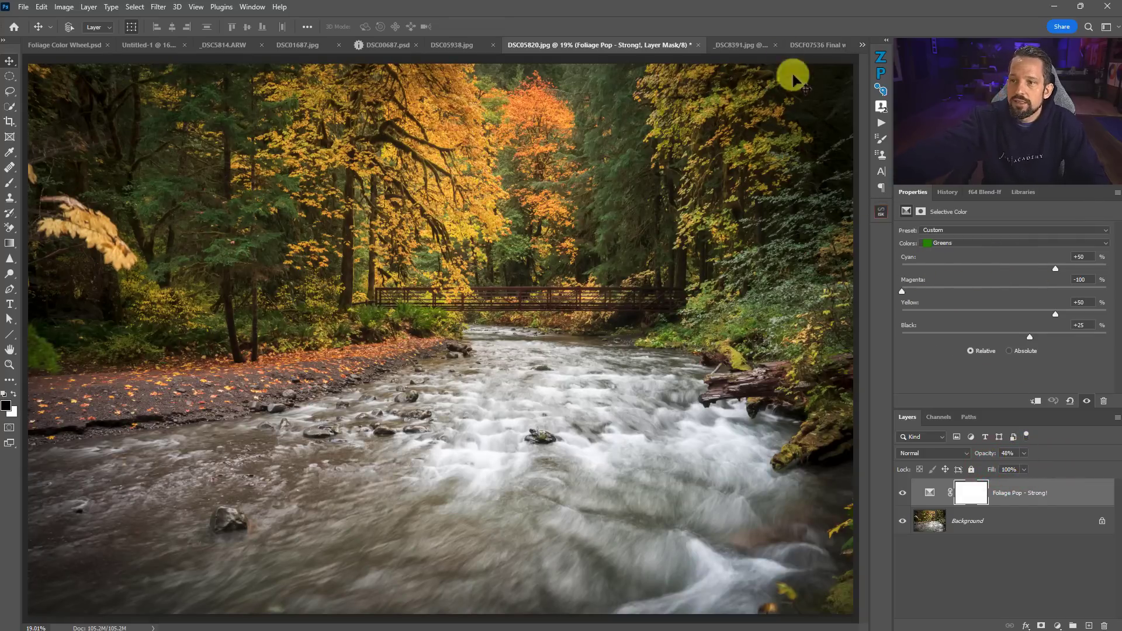
Run the Foliage Pop Mild action on the _DSC8391.jpg image of the stone tunnel and waterfall
left_click(742, 44)
left_click(881, 123)
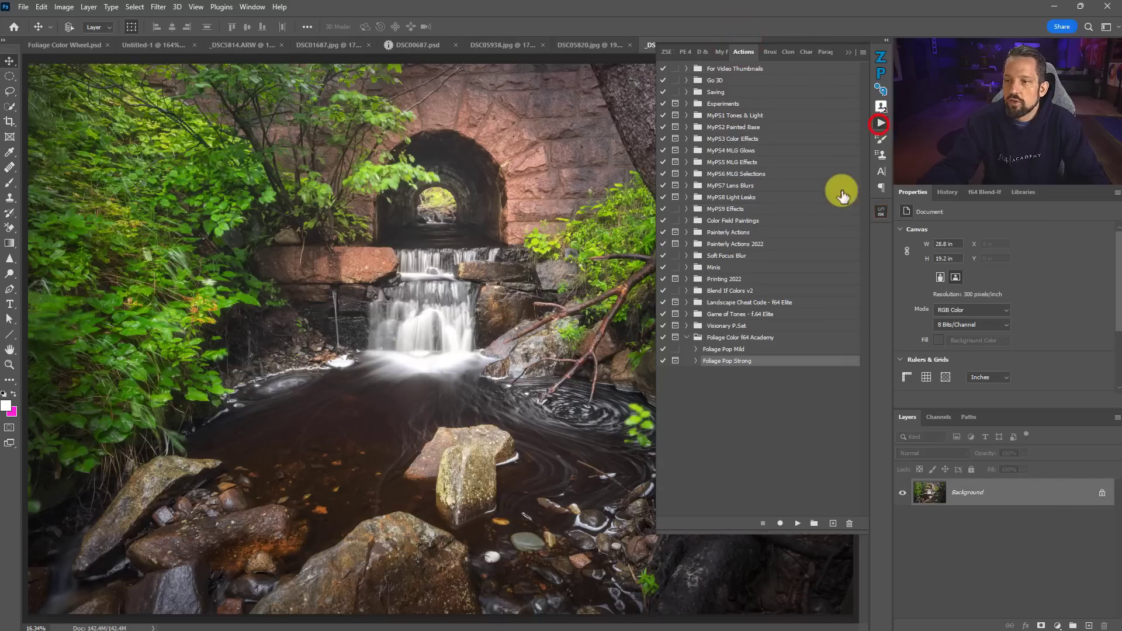
left_click(753, 360)
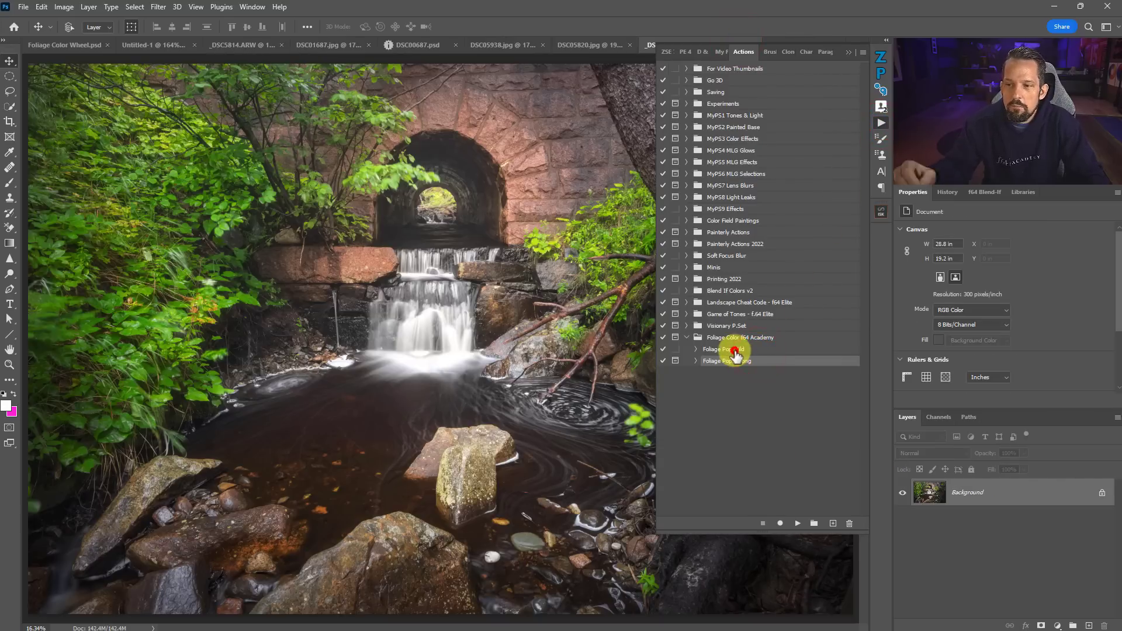
left_click(734, 351)
left_click(798, 523)
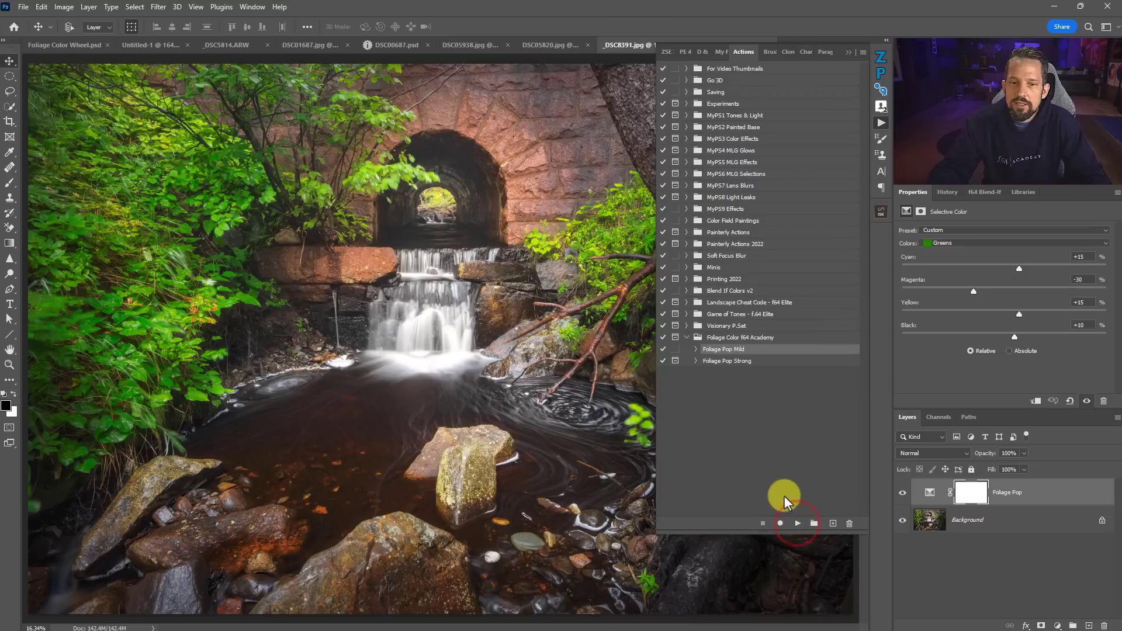
left_click(846, 56)
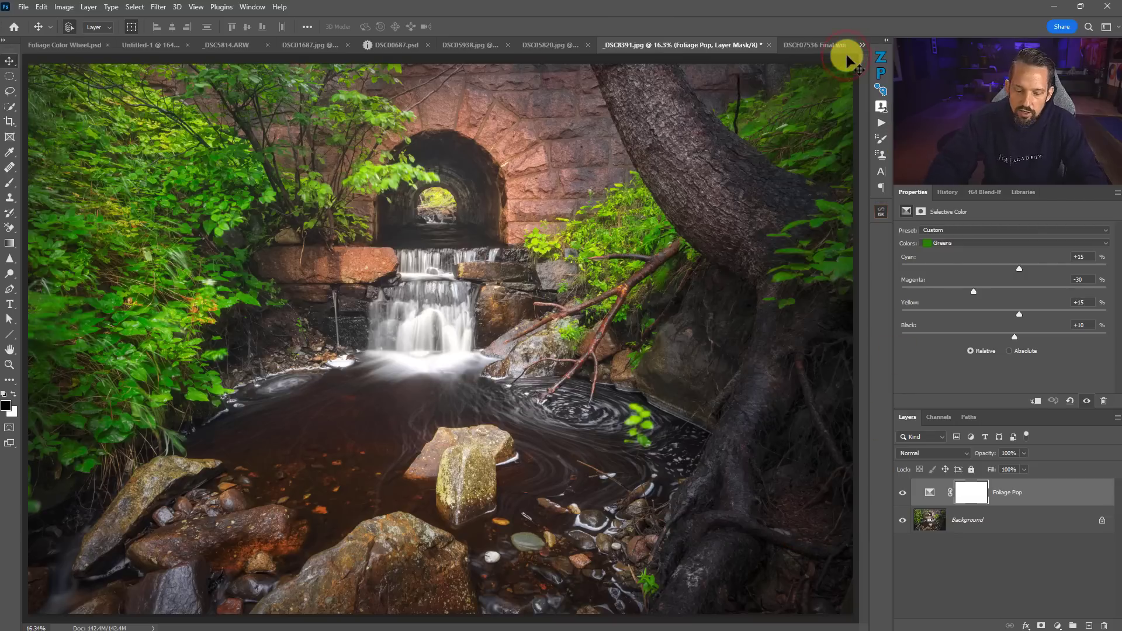
Open the DSCF07536 Final work.jpg document and toggle its Foliage Pop layer to compare before and after
left_click(803, 45)
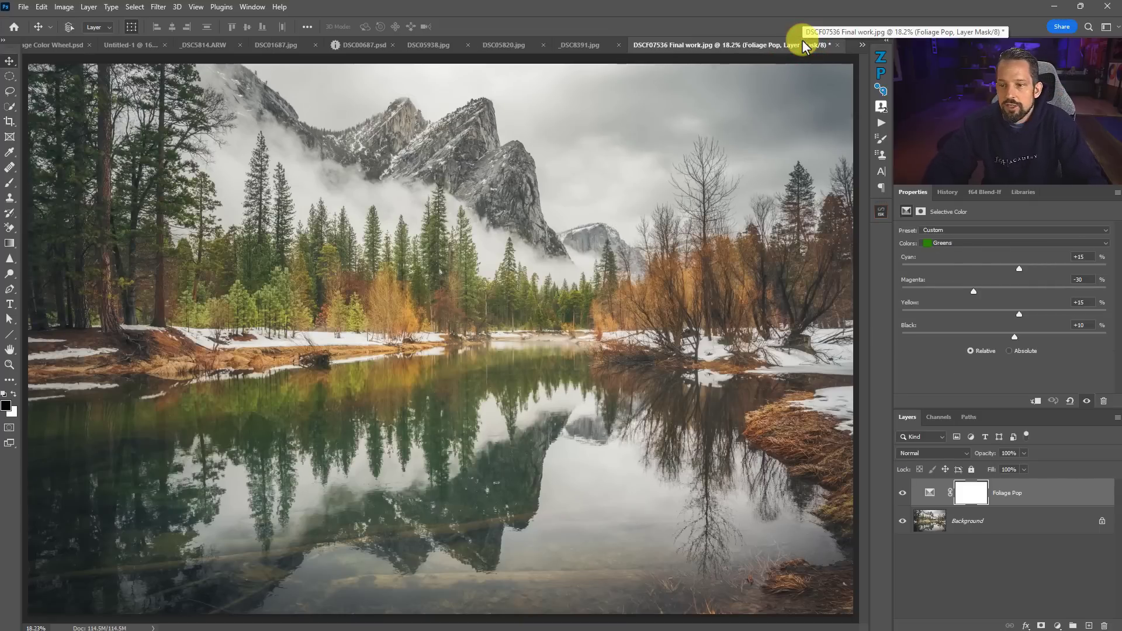
left_click(900, 494)
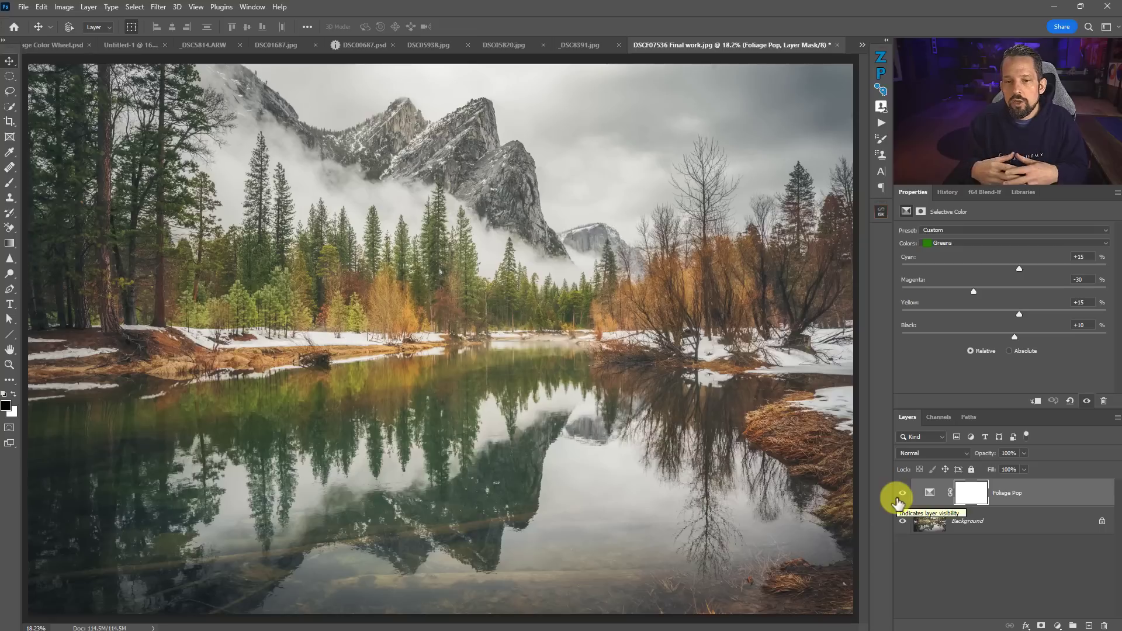